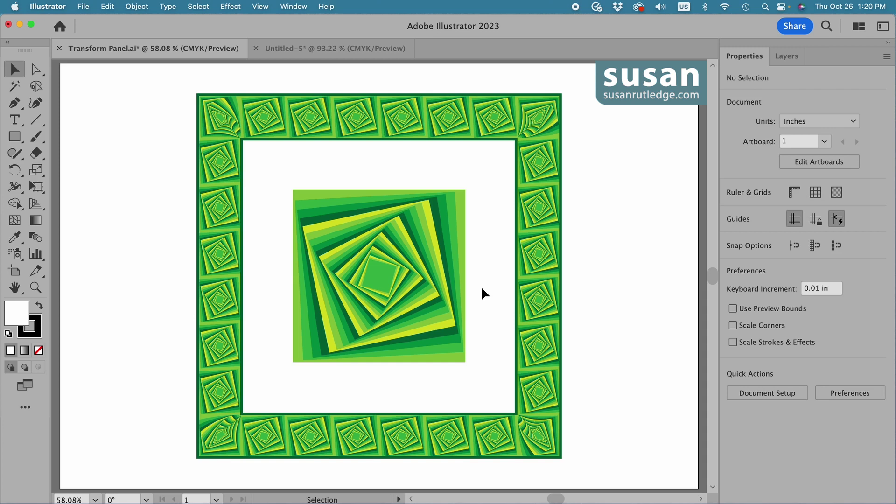
# Step: In the untitled document, create a 9 × 9 in square with the Rectangle tool
pyautogui.click(340, 49)
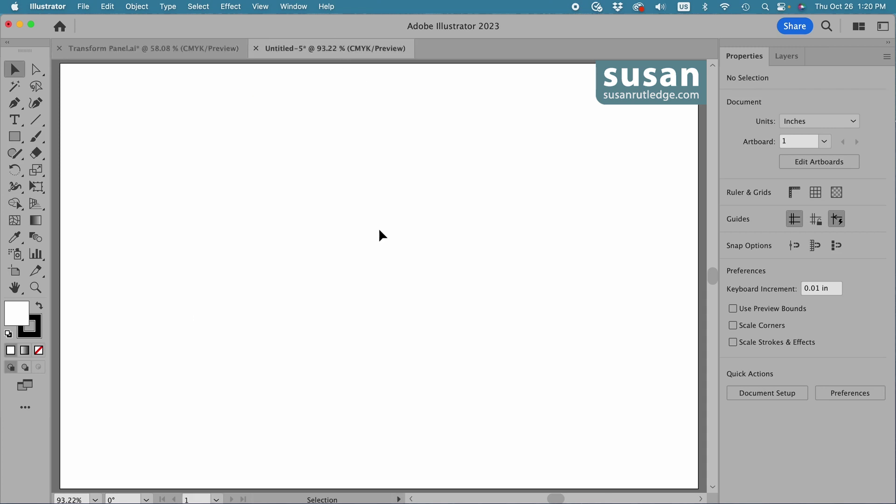
pyautogui.press('m')
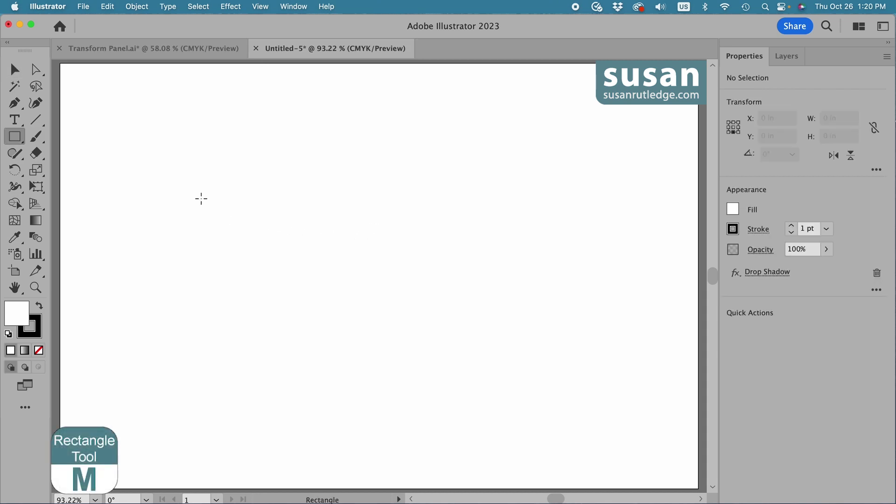
pyautogui.click(150, 149)
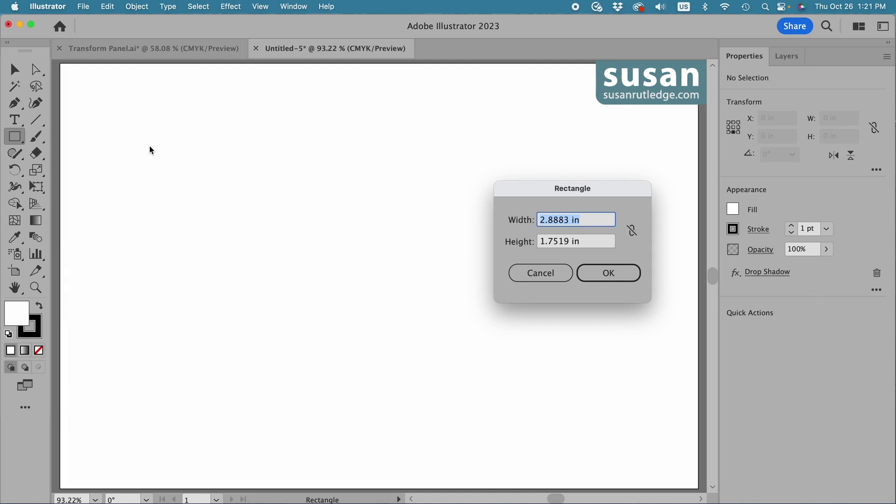
pyautogui.write('9')
pyautogui.press('Tab')
pyautogui.write('9')
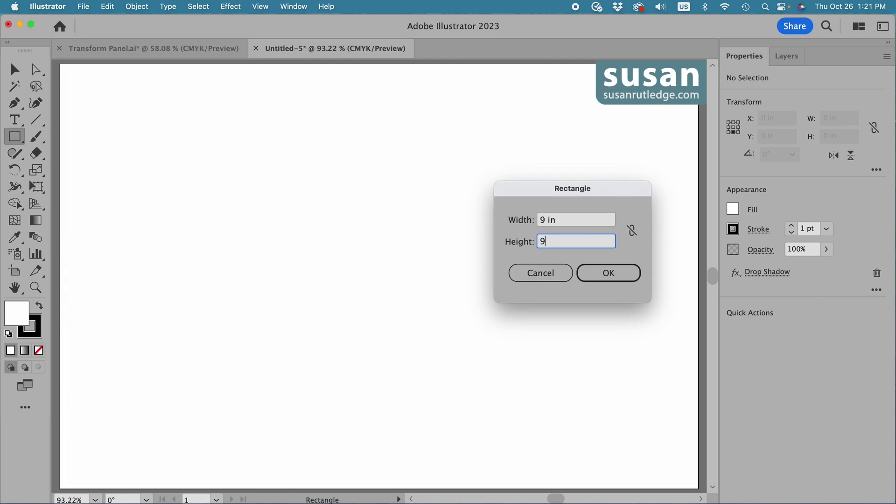
pyautogui.click(588, 267)
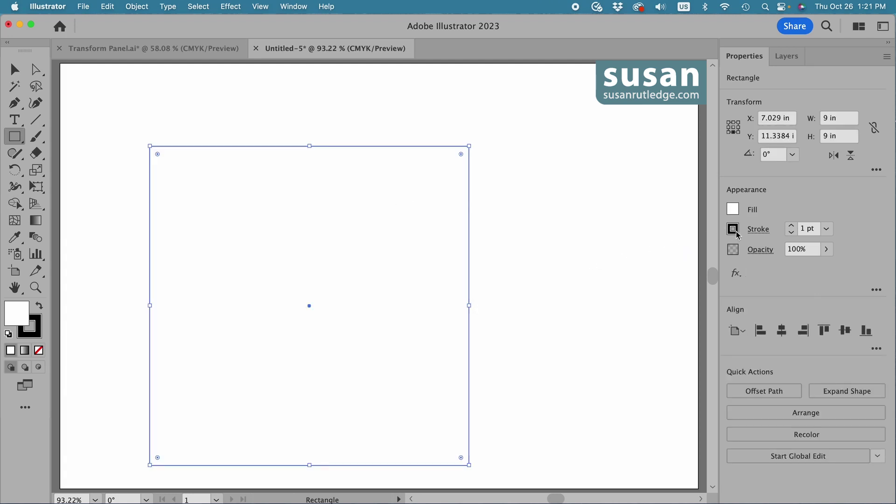
# Step: Set the square's fill to None and centre it horizontally and vertically on the artboard
pyautogui.click(733, 211)
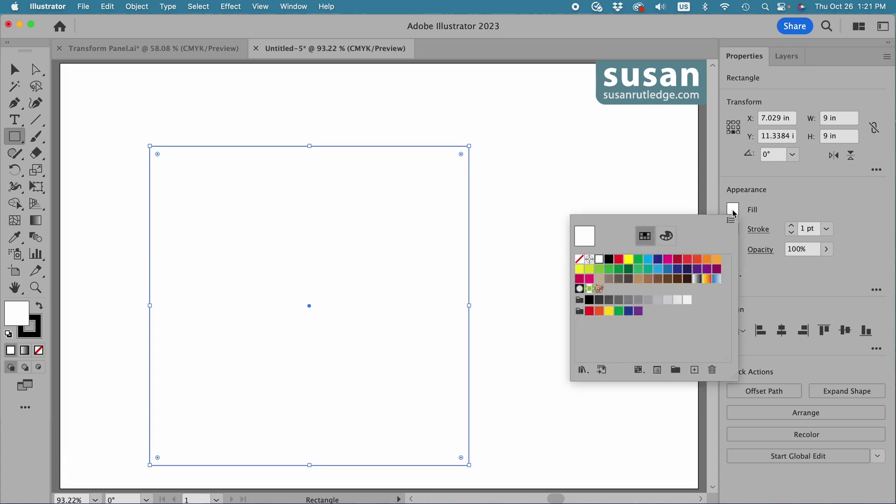
pyautogui.click(580, 260)
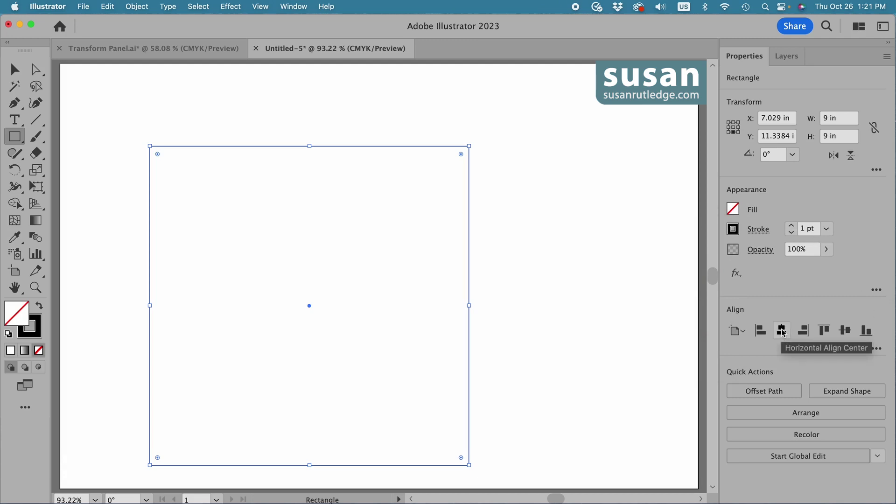
pyautogui.click(783, 332)
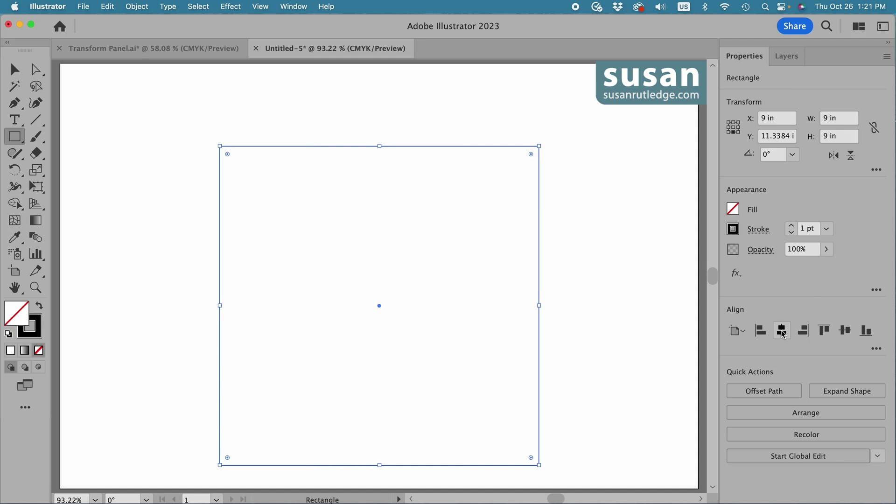
pyautogui.click(846, 333)
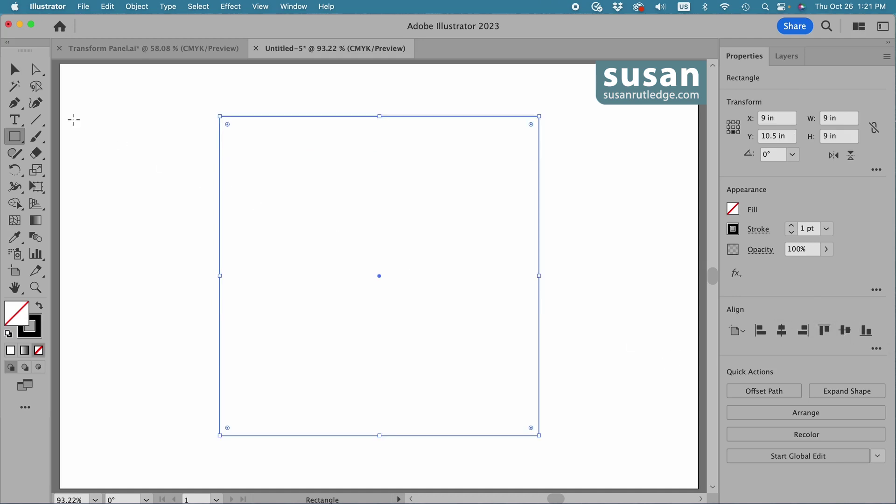
# Step: Apply a Transform effect with 93% horizontal and vertical scale, 3° rotation and 25 copies
pyautogui.click(15, 70)
pyautogui.click(230, 7)
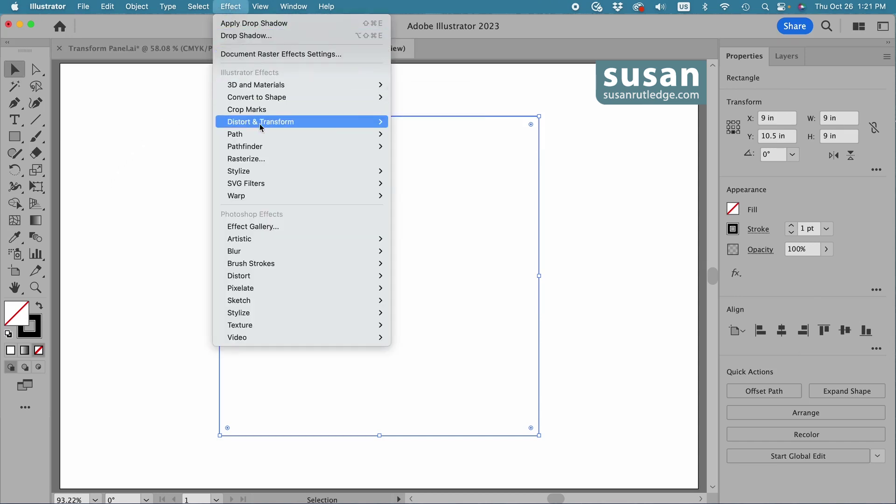
pyautogui.moveTo(260, 124)
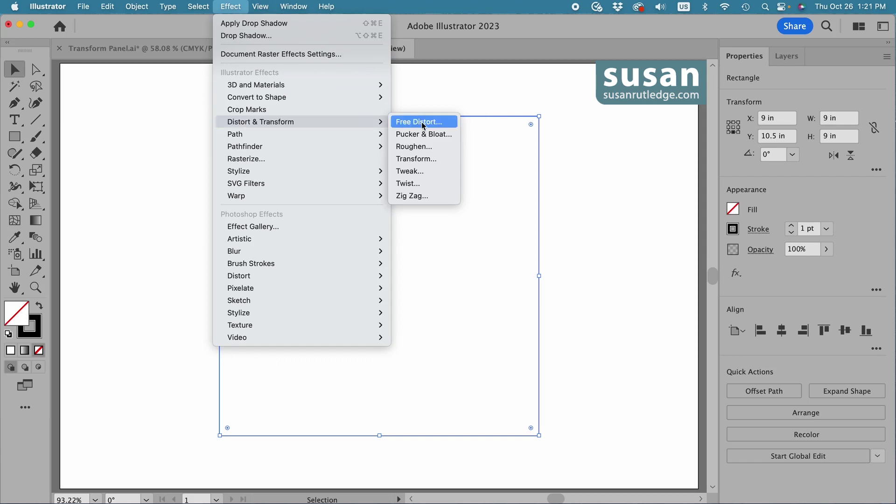
pyautogui.click(415, 160)
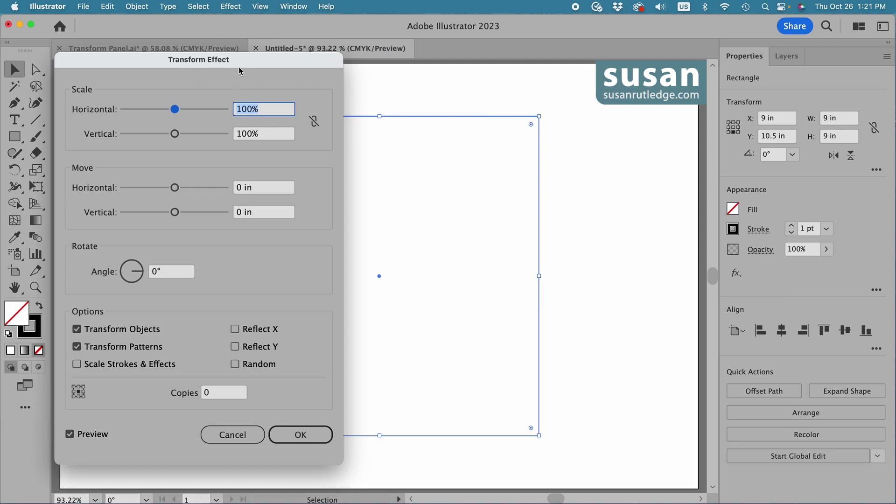
pyautogui.click(250, 108)
pyautogui.write('93')
pyautogui.click(231, 135)
pyautogui.write('93')
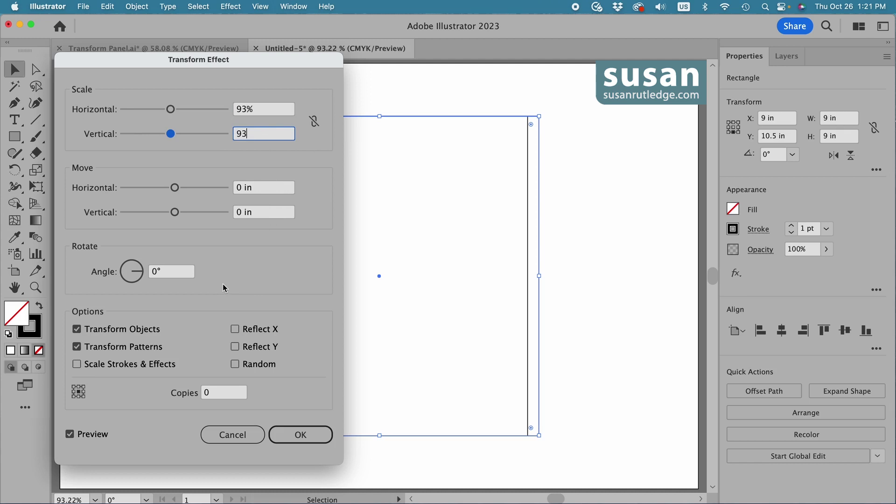
pyautogui.click(171, 272)
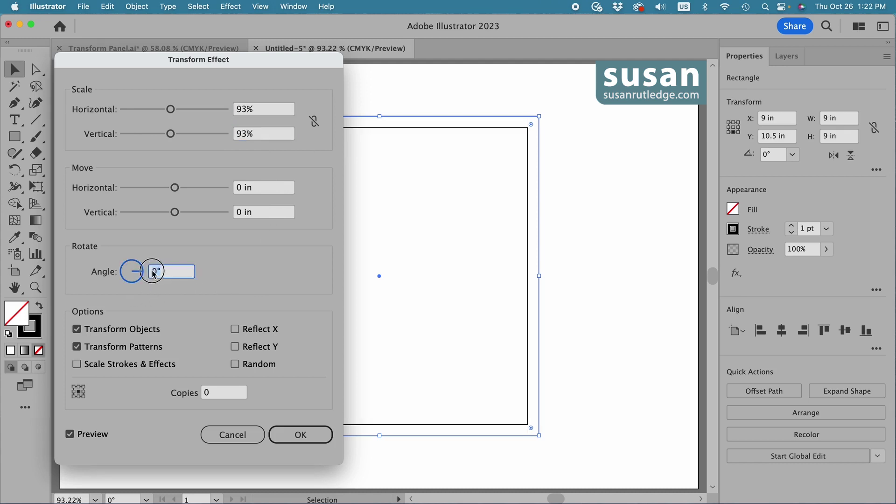
pyautogui.write('3')
pyautogui.click(209, 393)
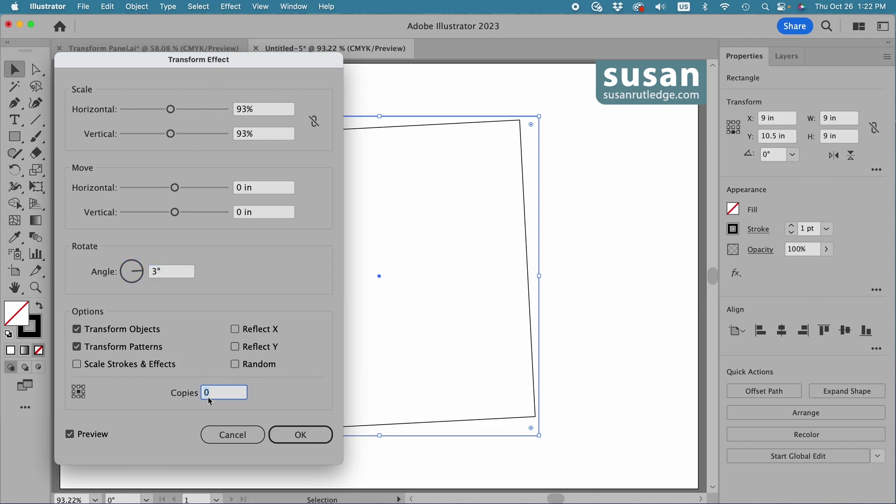
pyautogui.write('25')
pyautogui.click(309, 435)
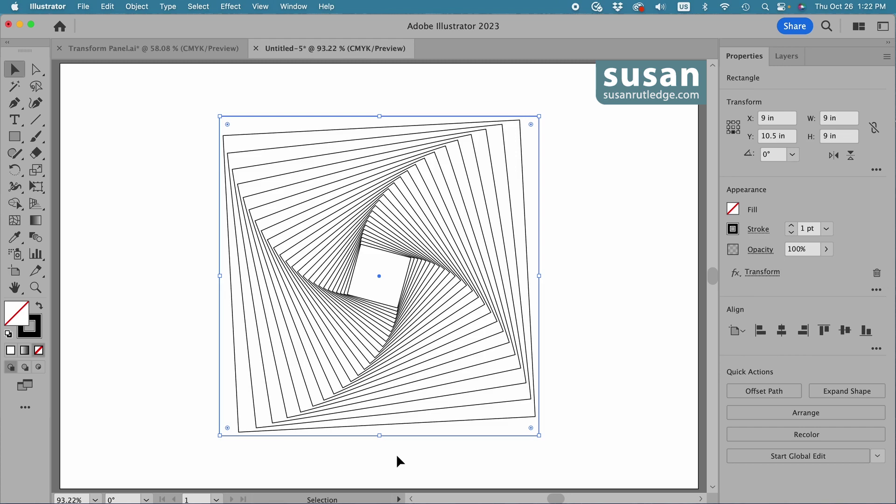
# Step: Expand the spiral's appearance into real nested square paths, then deselect
pyautogui.click(138, 6)
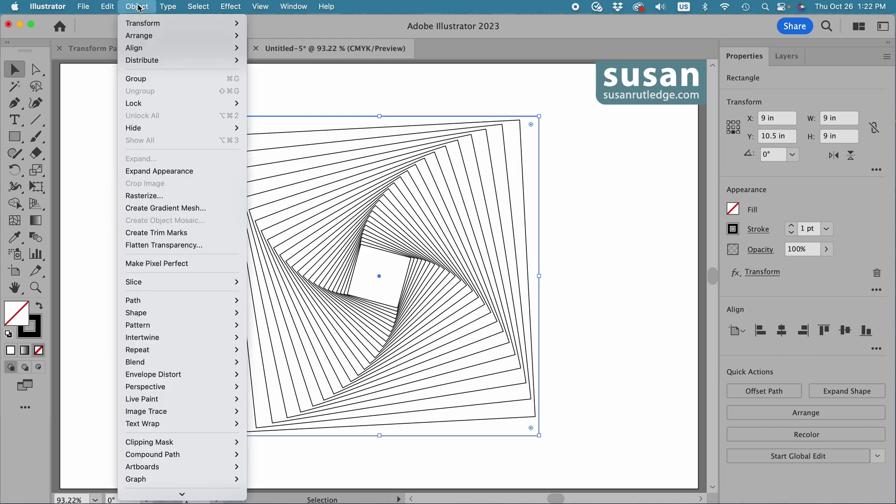
pyautogui.click(158, 171)
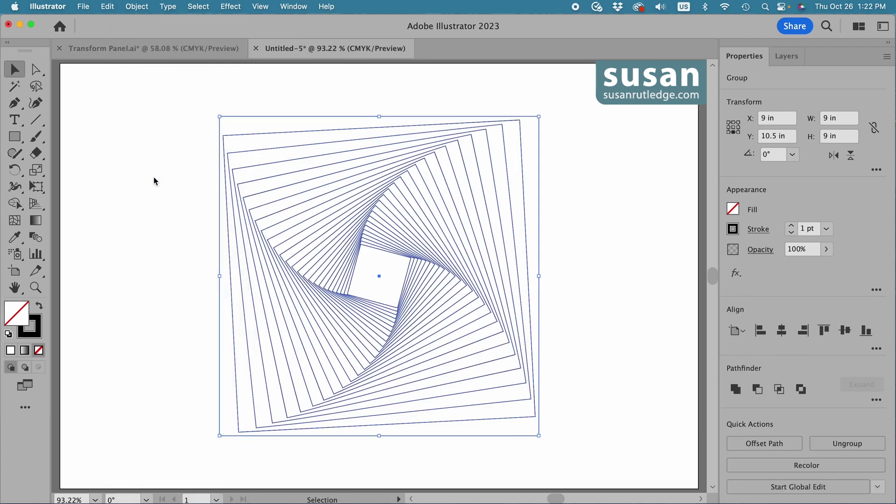
pyautogui.click(188, 163)
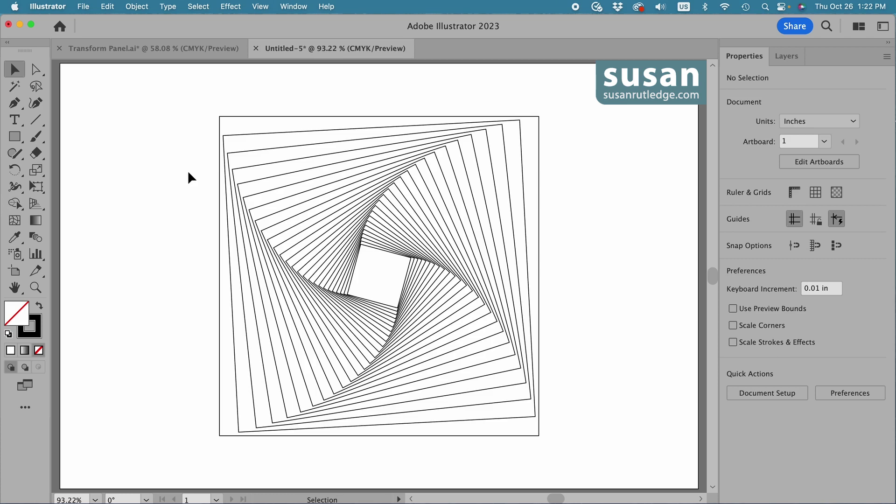
# Step: Select the five yellow-green to dark green swatches and save them as colour group 'Greens'
pyautogui.click(293, 6)
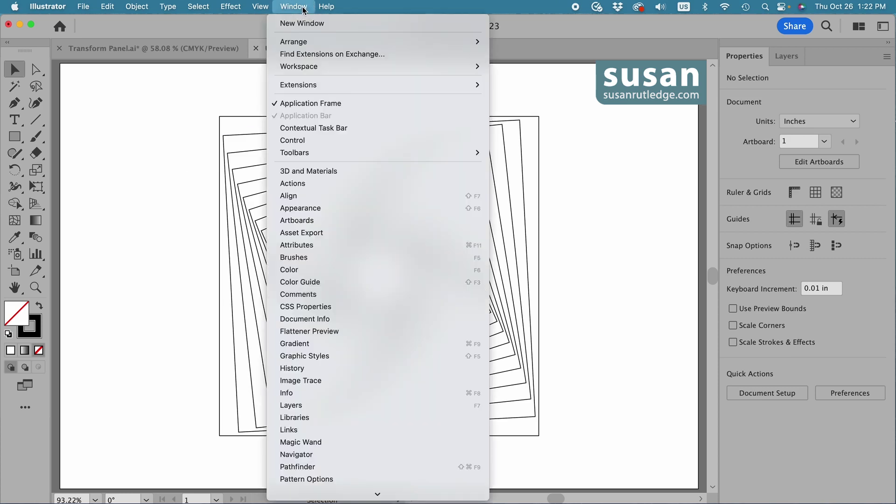
pyautogui.moveTo(378, 494)
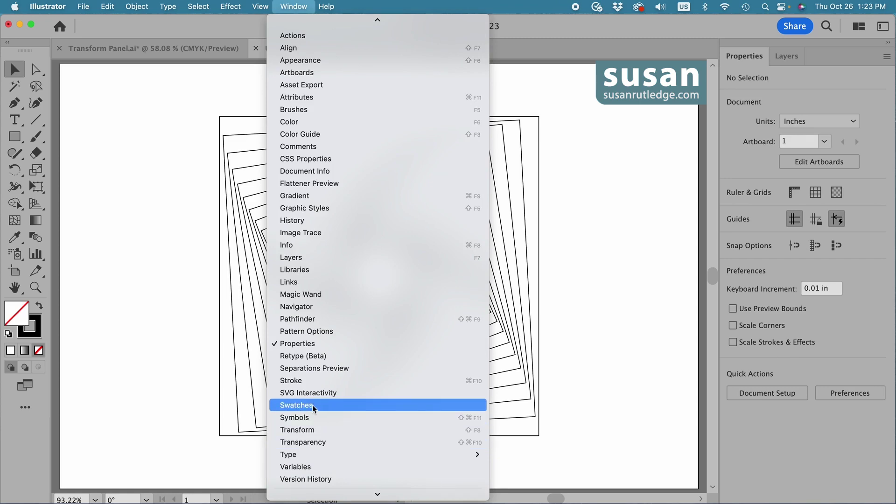
pyautogui.click(313, 406)
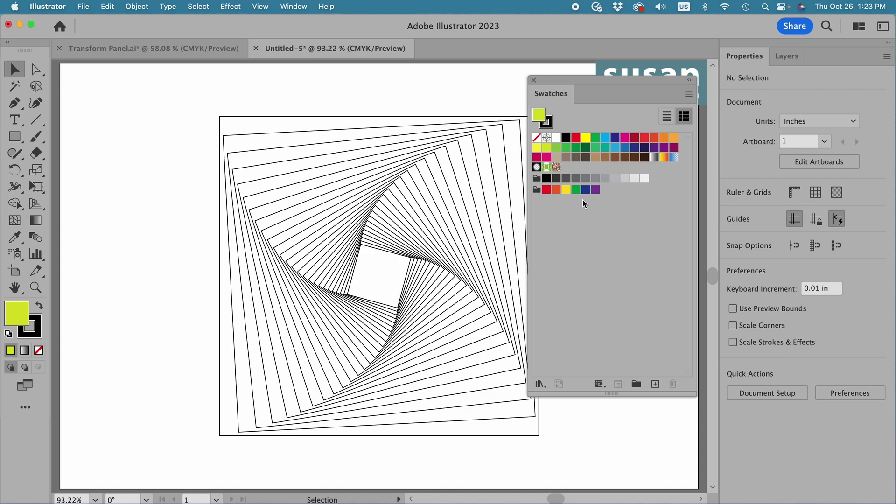
pyautogui.click(547, 148)
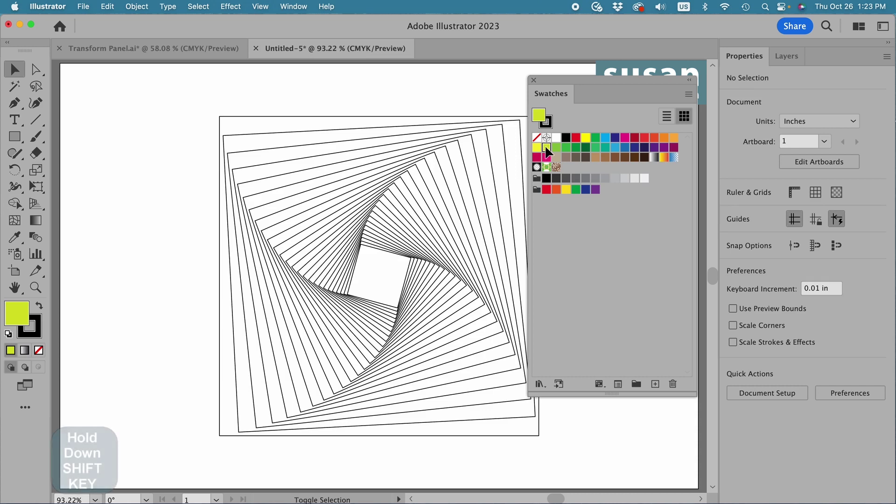
pyautogui.keyDown('shift'); pyautogui.click(556, 148); pyautogui.keyUp('shift')
pyautogui.keyDown('shift'); pyautogui.click(567, 151); pyautogui.keyUp('shift')
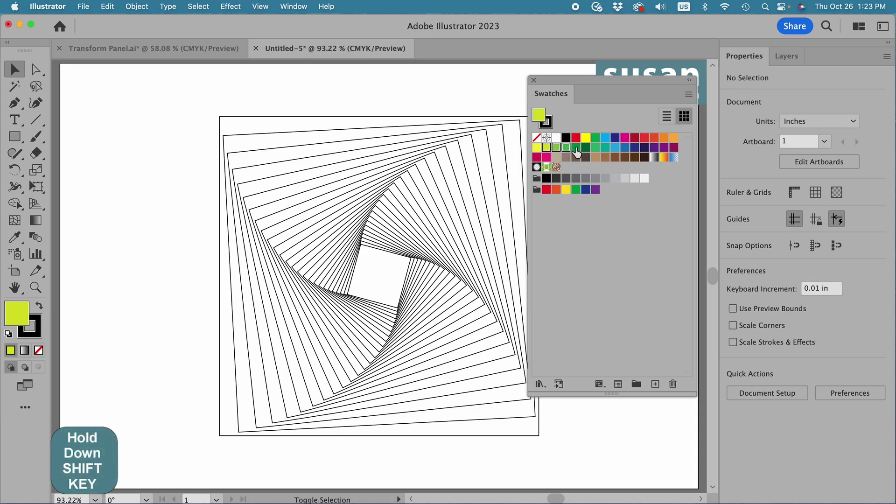
pyautogui.keyDown('shift'); pyautogui.click(576, 151); pyautogui.keyUp('shift')
pyautogui.keyDown('shift'); pyautogui.click(586, 151); pyautogui.keyUp('shift')
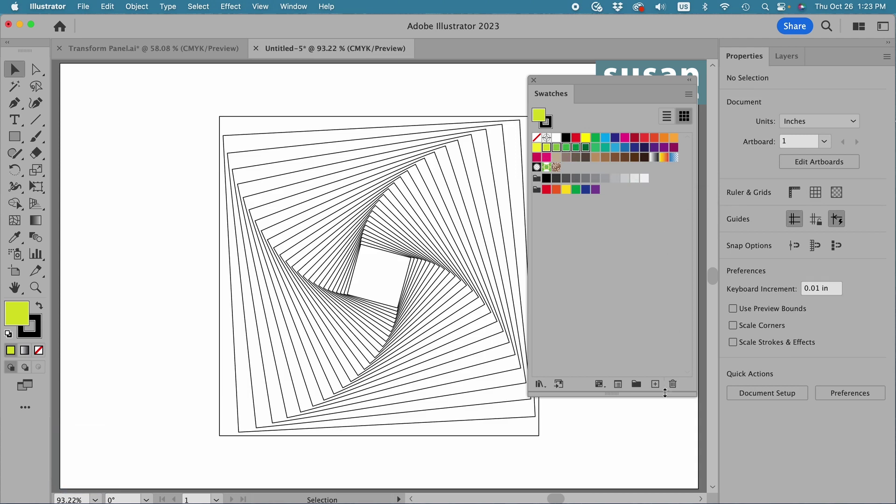
pyautogui.click(636, 385)
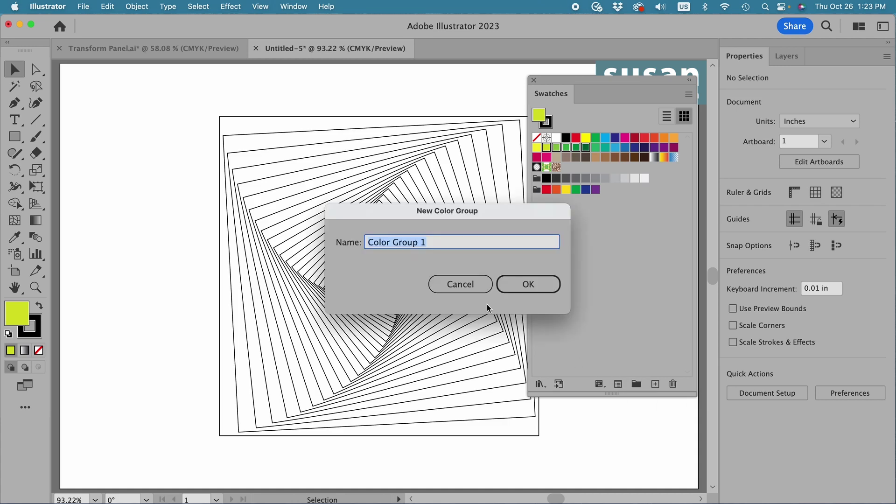
pyautogui.write('Greens')
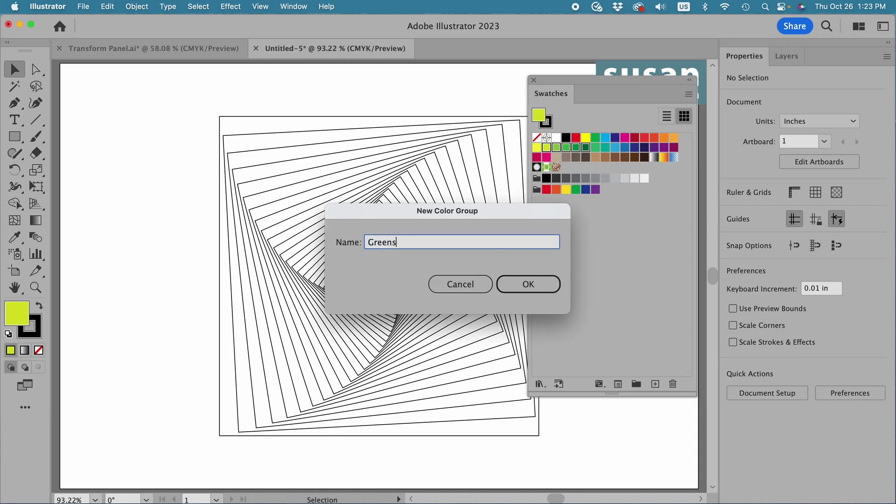
pyautogui.click(535, 288)
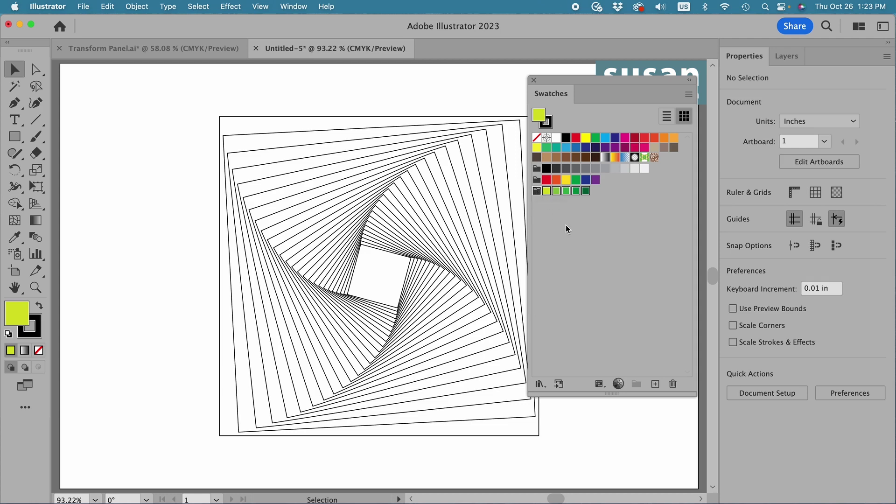
# Step: Select the spiral group and switch to the Live Paint Bucket tool with fill None
pyautogui.click(534, 81)
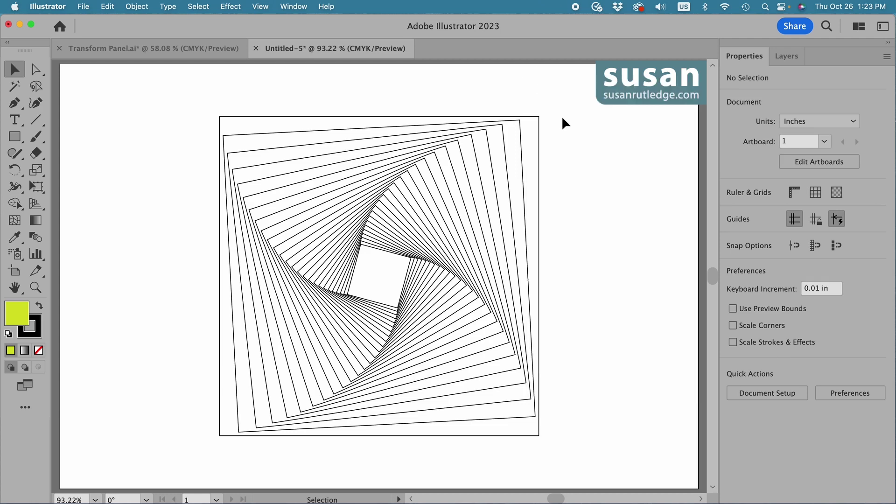
pyautogui.click(380, 188)
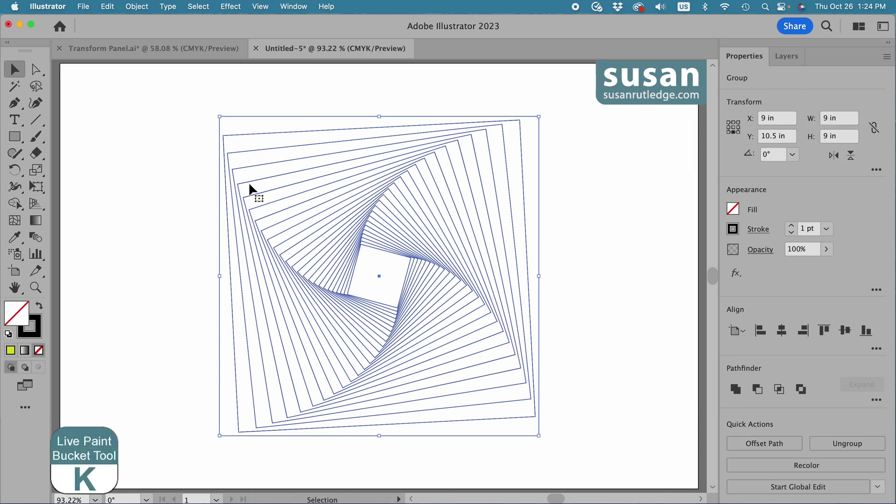
pyautogui.click(17, 205)
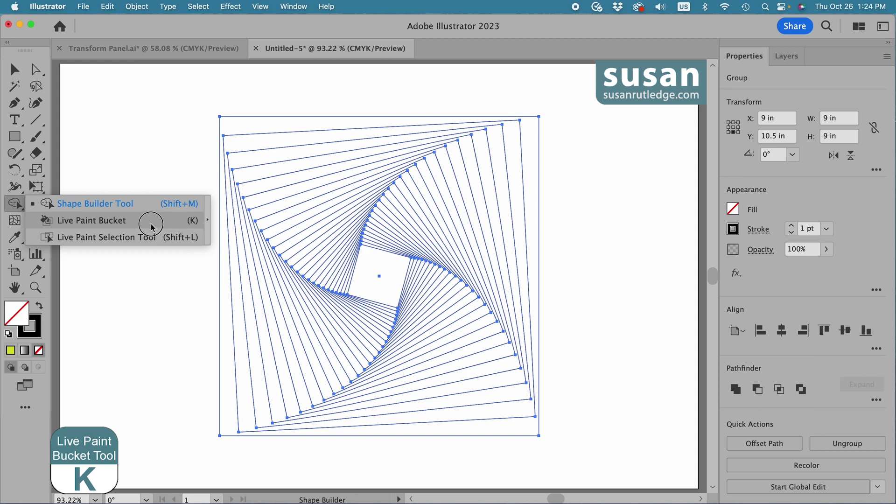
pyautogui.click(152, 226)
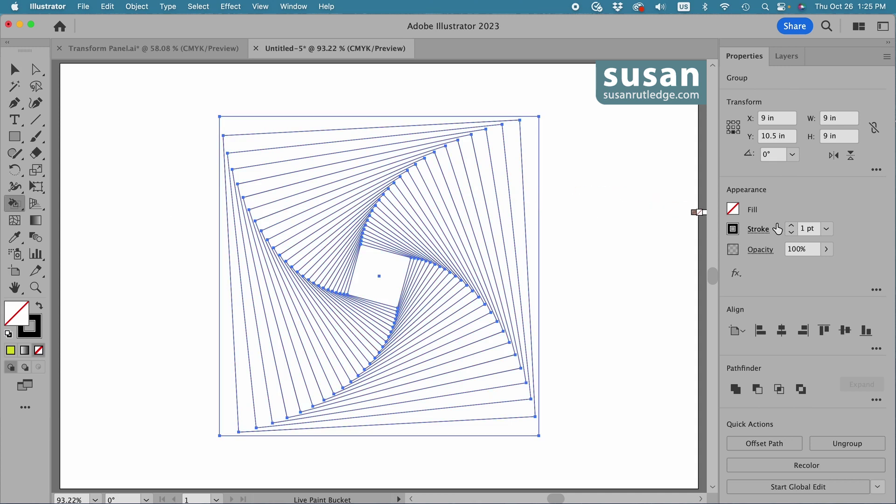
# Step: Load the Greens colour group into the fill and cycle the bucket colour to bright green
pyautogui.click(736, 212)
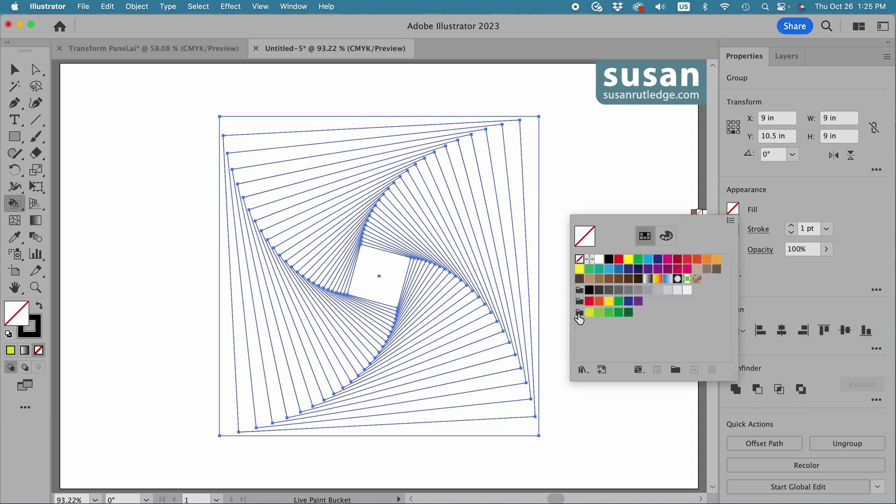
pyautogui.click(580, 315)
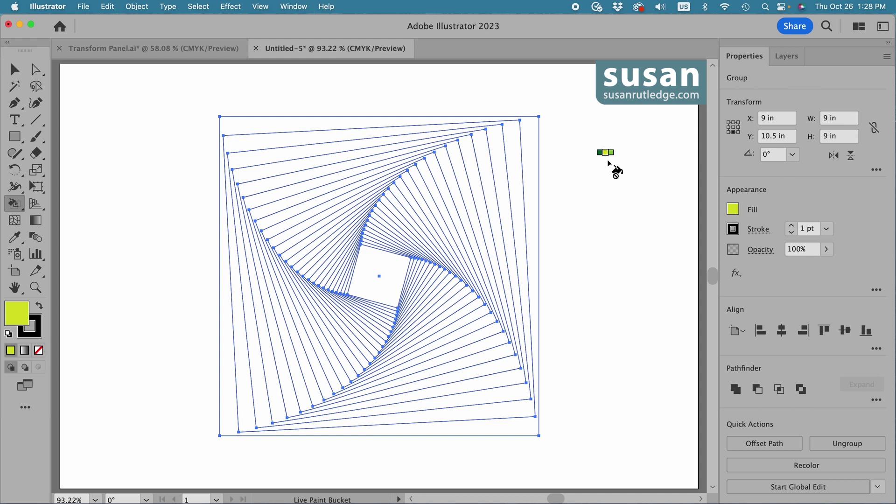
pyautogui.press('Right')
pyautogui.press('Right')
pyautogui.press('Right')
pyautogui.press('Right')
pyautogui.press('Right')
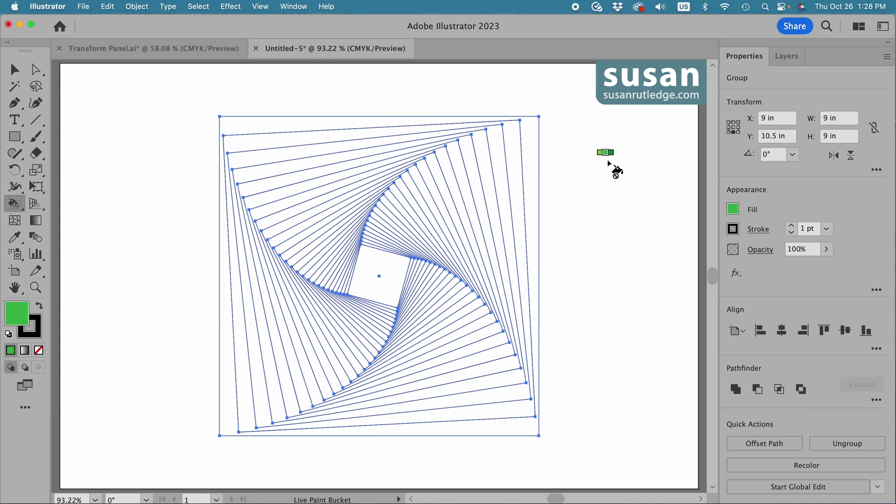
pyautogui.press('Left')
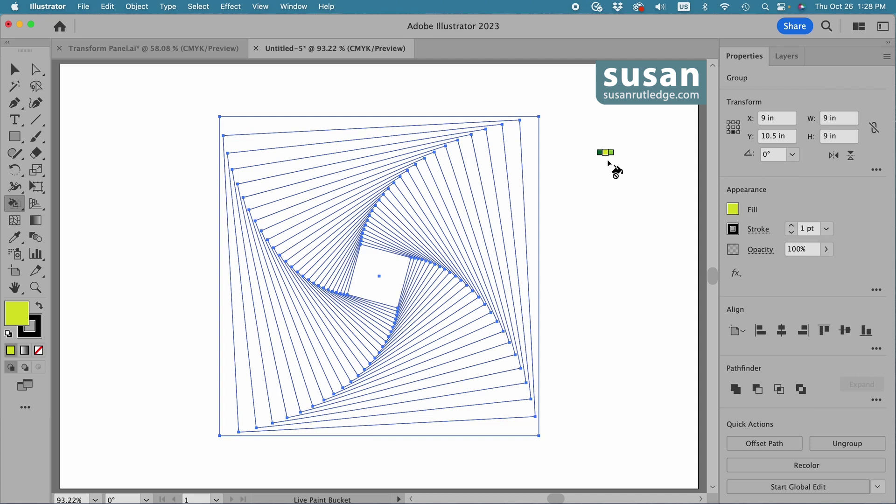
pyautogui.press('Right')
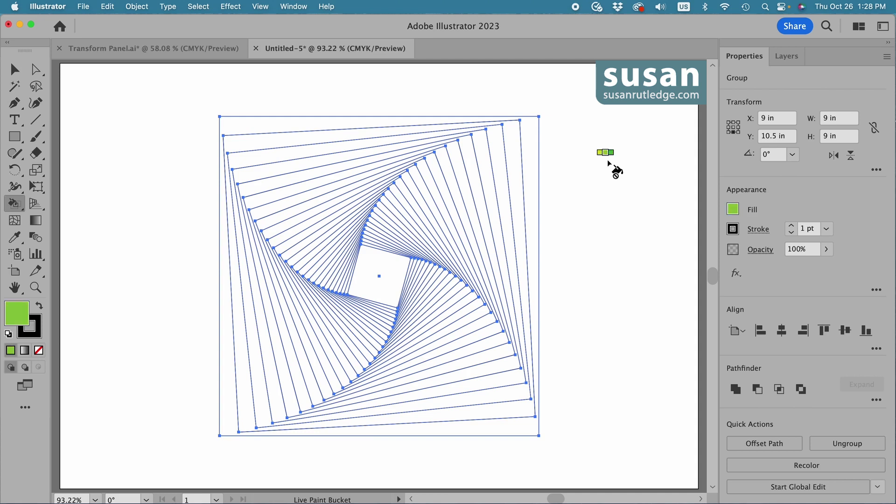
# Step: Make the spiral a Live Paint group and fill the outer bands with alternating greens and yellow
pyautogui.click(248, 129)
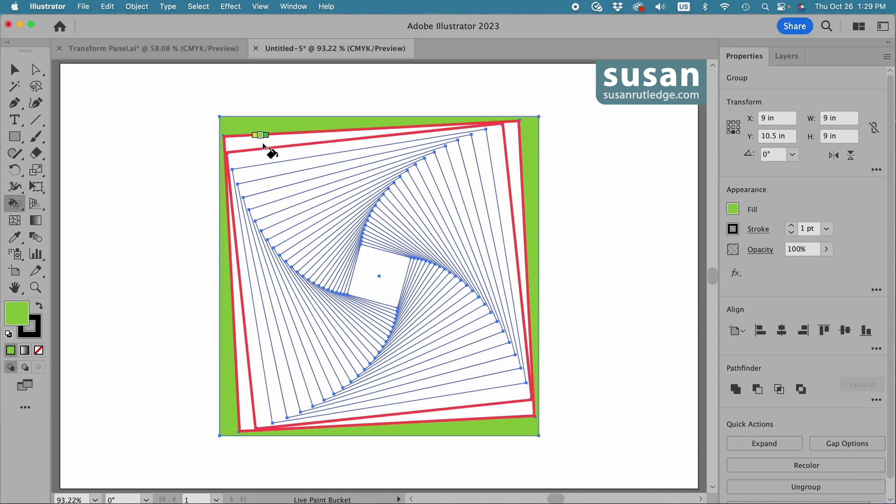
pyautogui.press('Right')
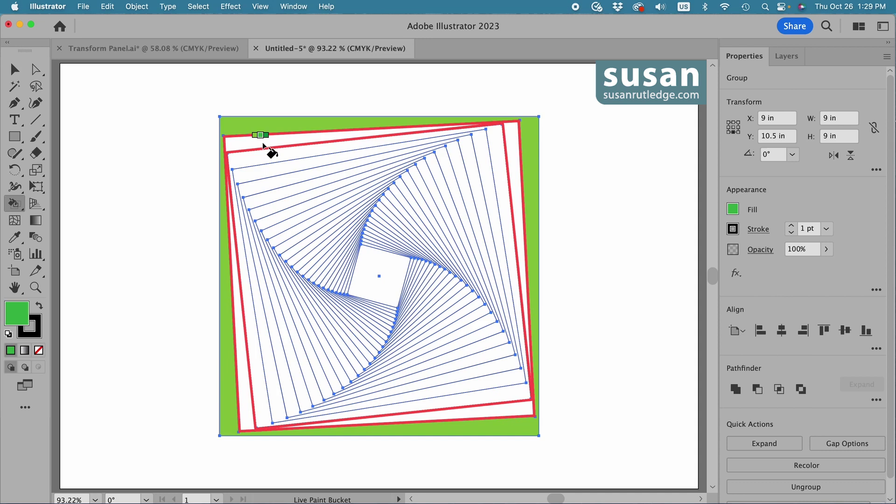
pyautogui.click(263, 147)
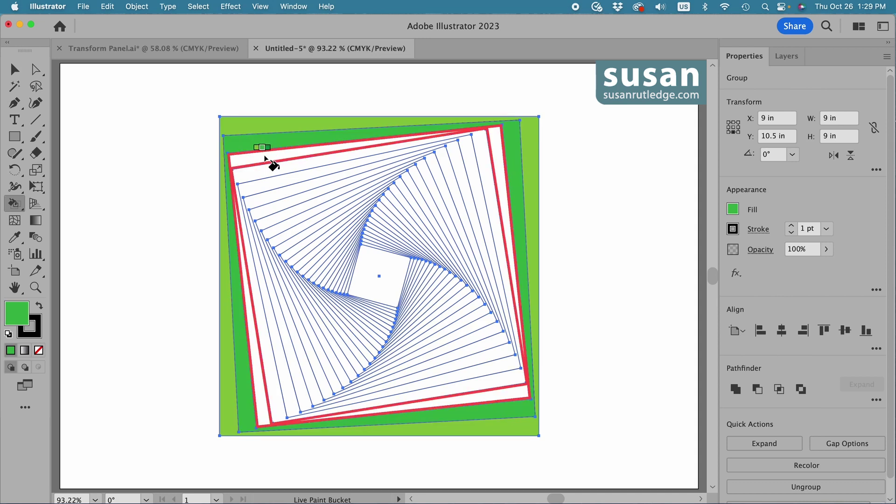
pyautogui.press('Right')
pyautogui.click(265, 157)
pyautogui.press('Right')
pyautogui.click(266, 176)
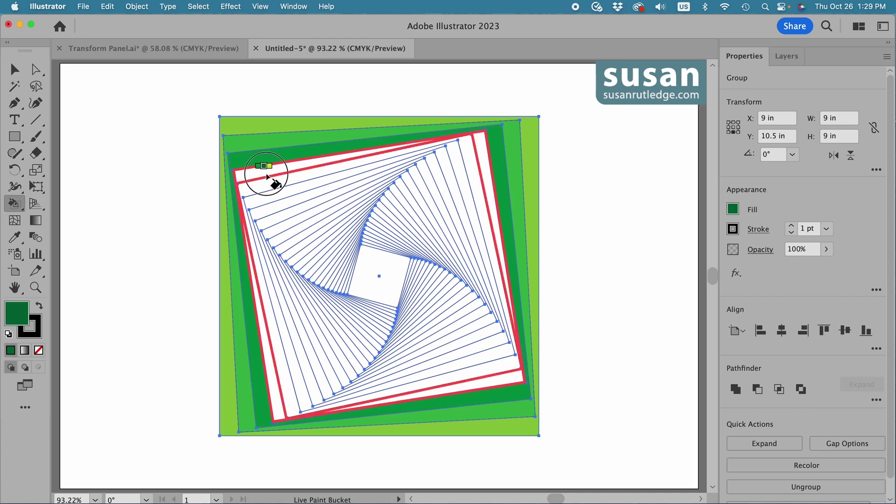
pyautogui.press('Right')
pyautogui.click(267, 185)
pyautogui.press('Right')
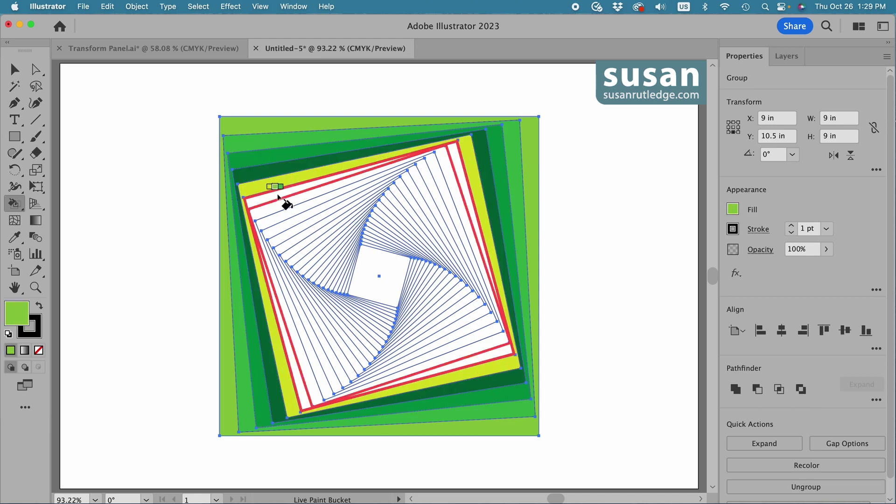
pyautogui.click(278, 197)
pyautogui.press('Right')
pyautogui.click(289, 210)
pyautogui.press('Right')
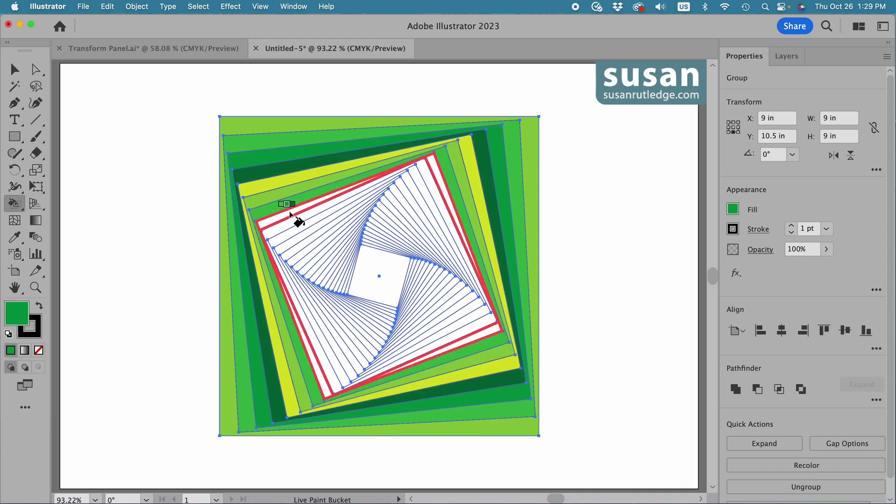
pyautogui.click(289, 213)
pyautogui.press('Right')
pyautogui.click(297, 227)
pyautogui.press('Right')
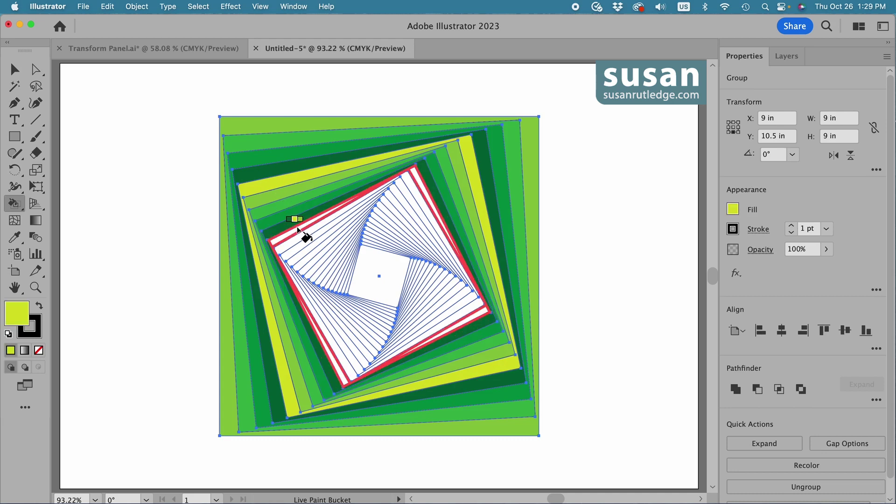
pyautogui.click(302, 236)
# Step: Fill the remaining inner bands down to the centre square, cycling through greens and yellow
pyautogui.press('Right')
pyautogui.press('Right')
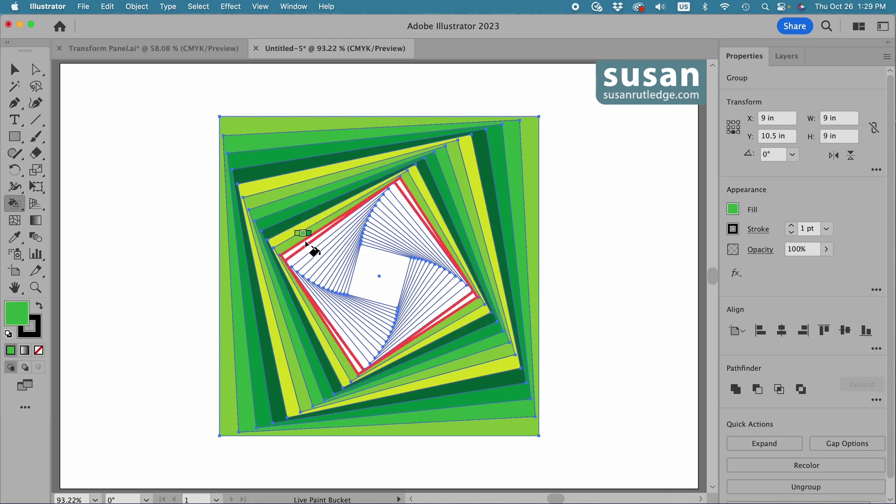
pyautogui.click(310, 244)
pyautogui.press('Right')
pyautogui.click(320, 254)
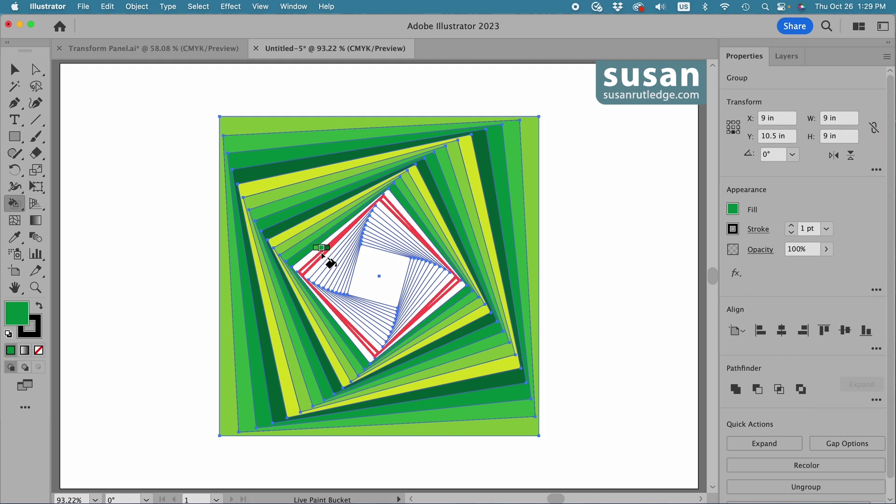
pyautogui.press('Right')
pyautogui.click(322, 255)
pyautogui.press('Right')
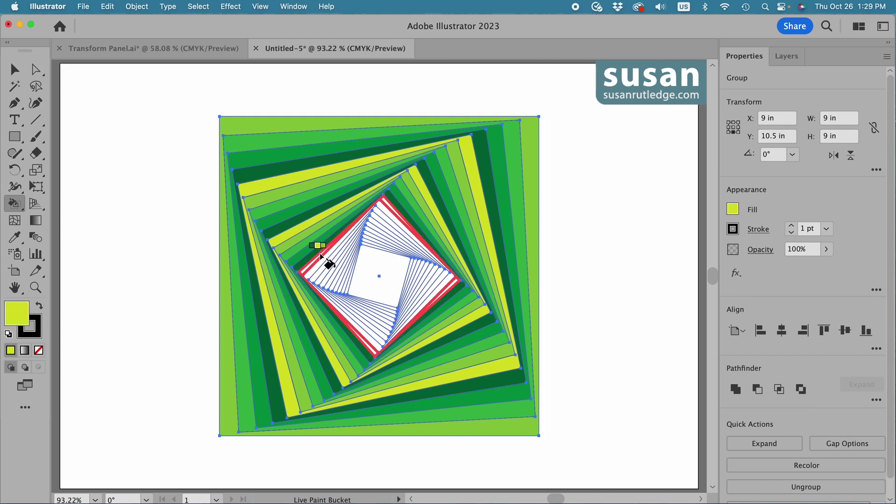
pyautogui.click(322, 260)
pyautogui.press('Right')
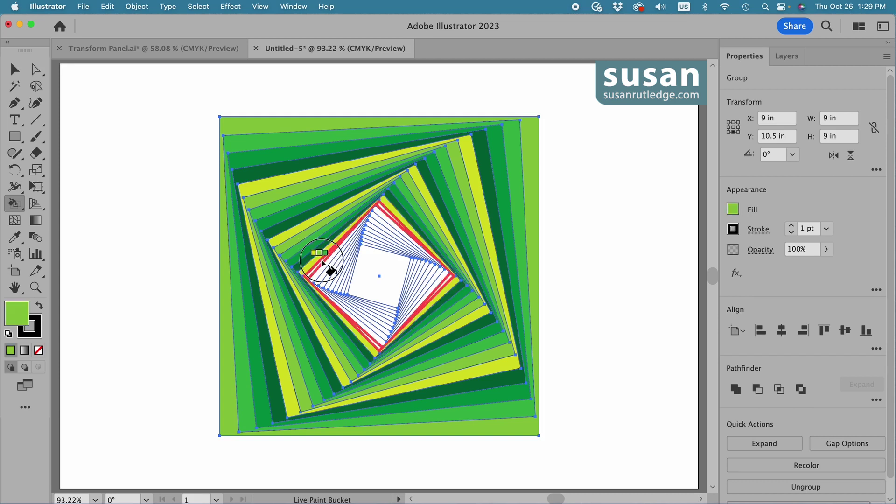
pyautogui.click(322, 262)
pyautogui.press('Right')
pyautogui.click(326, 274)
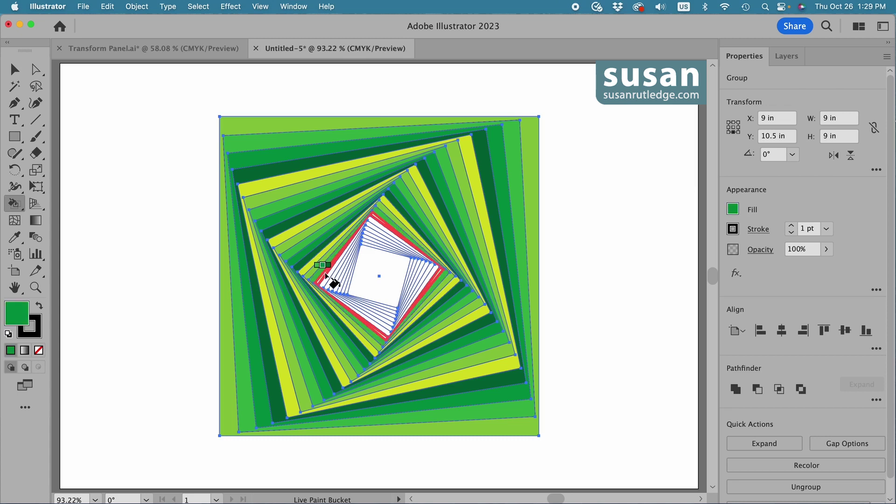
pyautogui.click(327, 276)
pyautogui.press('Right')
pyautogui.click(329, 279)
pyautogui.press('Right')
pyautogui.click(332, 283)
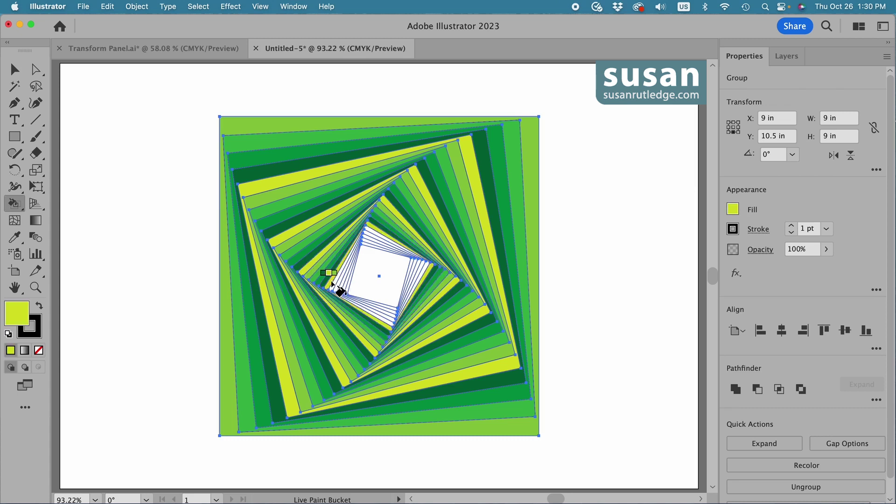
pyautogui.click(333, 284)
pyautogui.press('Right')
pyautogui.click(337, 286)
pyautogui.press('Right')
pyautogui.click(342, 289)
pyautogui.press('Right')
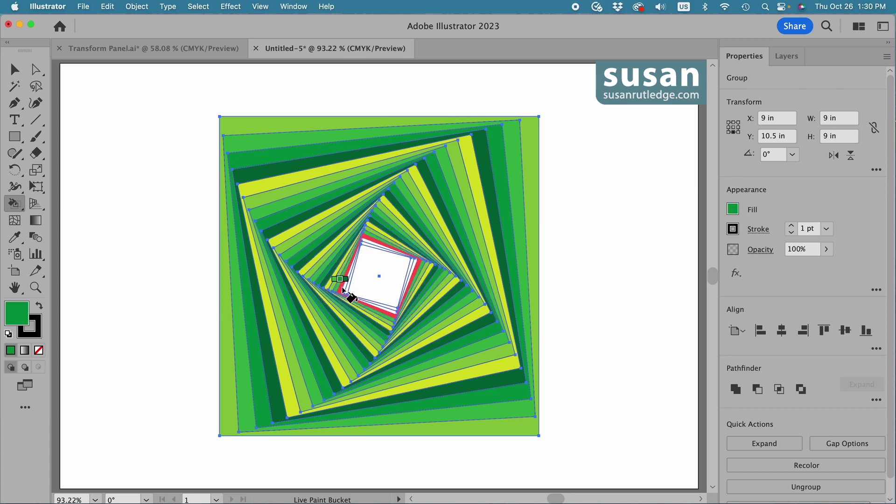
pyautogui.click(343, 290)
pyautogui.press('Right')
pyautogui.click(346, 290)
pyautogui.press('Right')
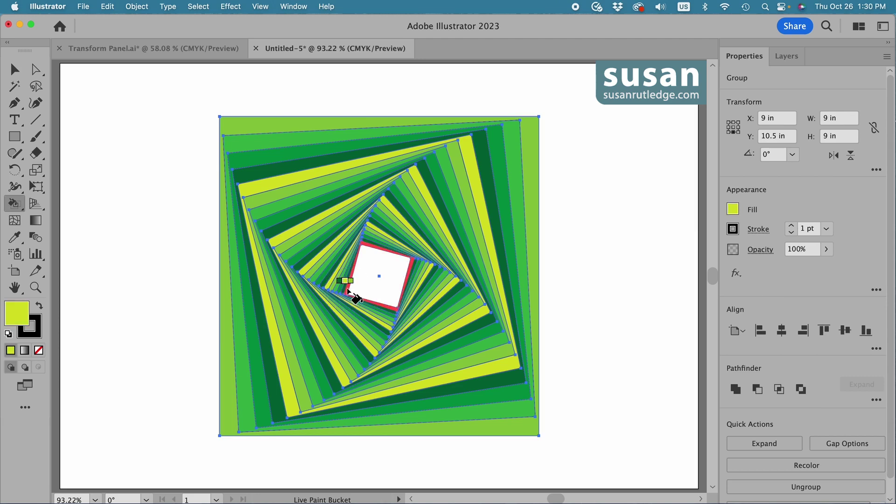
pyautogui.press('Right')
pyautogui.click(369, 290)
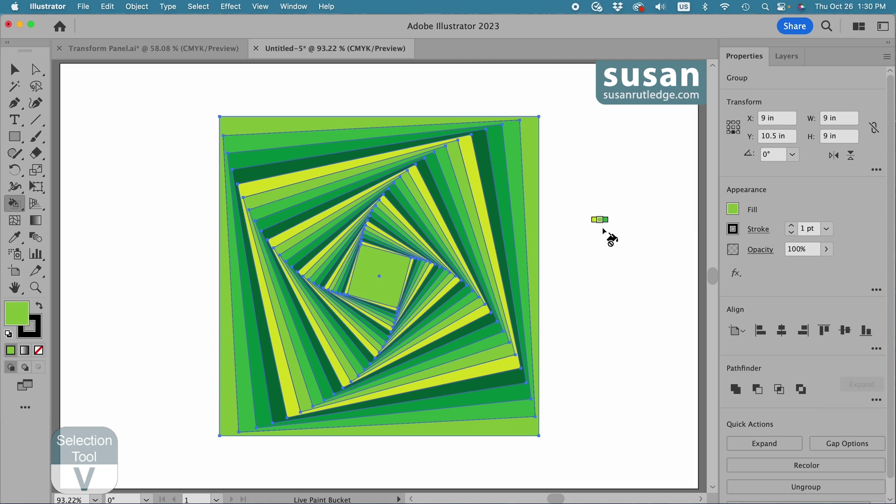
# Step: Marquee-select the whole painted spiral and set its stroke to None
pyautogui.press('v')
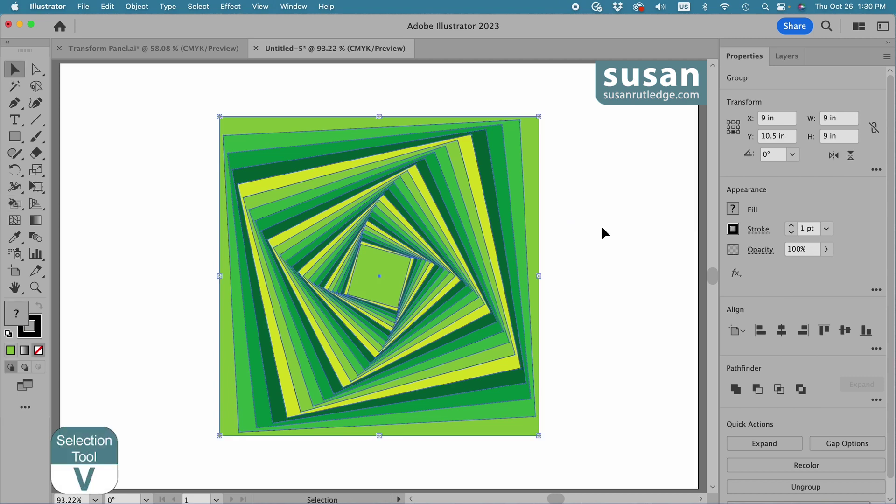
pyautogui.click(583, 210)
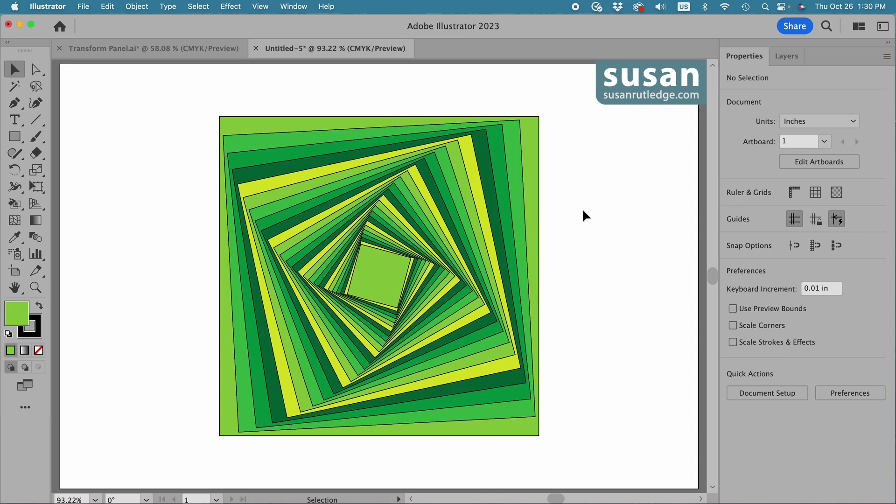
pyautogui.moveTo(208, 103); pyautogui.dragTo(572, 441)
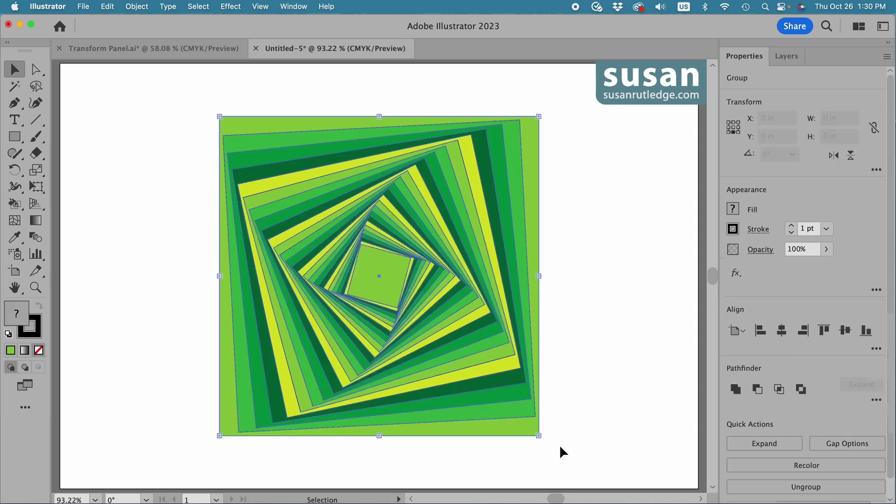
pyautogui.click(733, 229)
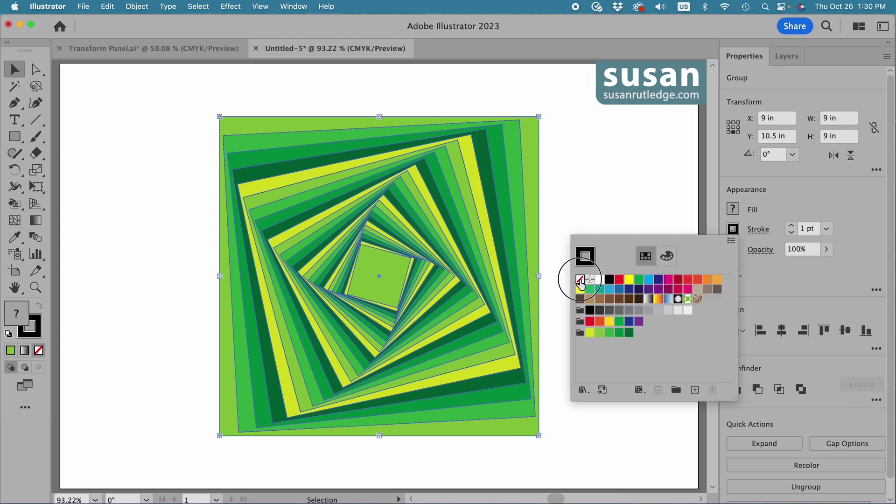
pyautogui.click(580, 280)
pyautogui.click(635, 211)
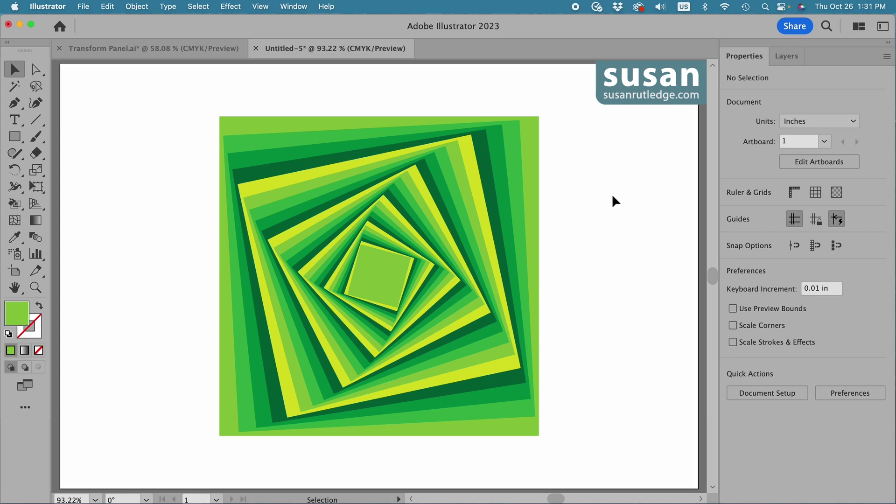
# Step: Scale the spiral uniformly to 30% (2.7 × 2.7 in) and drag it to the artboard's top-left
pyautogui.click(336, 189)
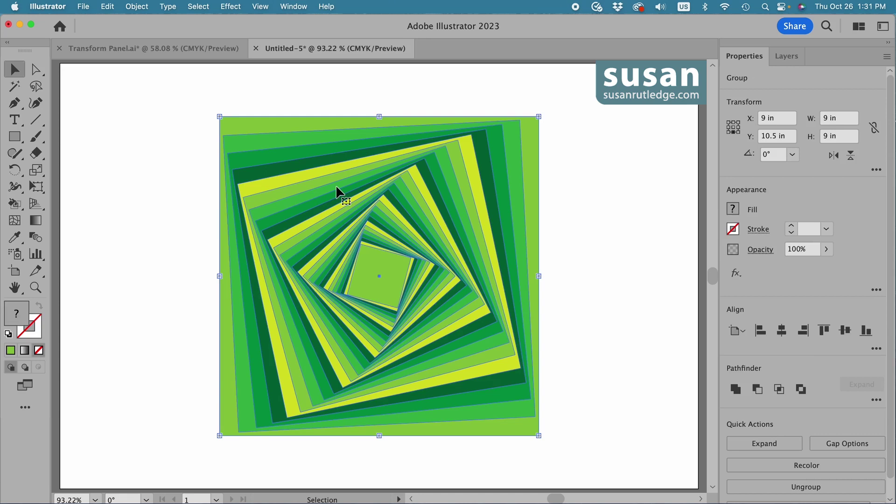
pyautogui.click(136, 7)
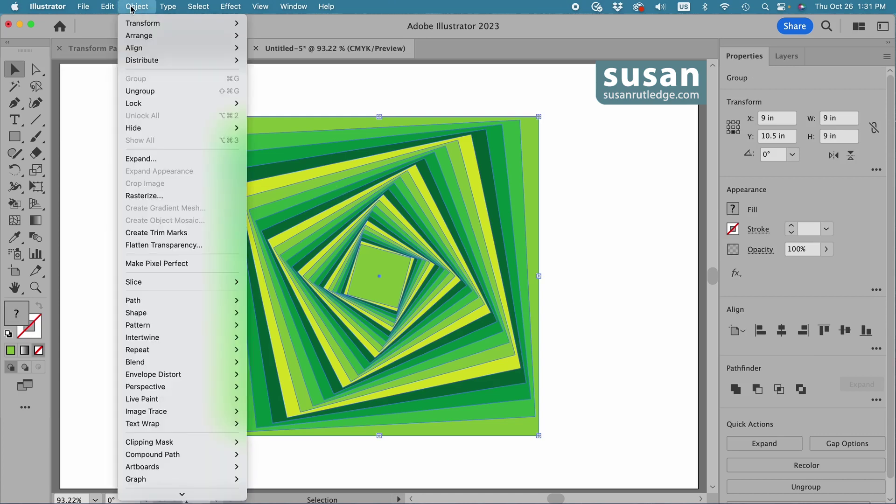
pyautogui.moveTo(138, 24)
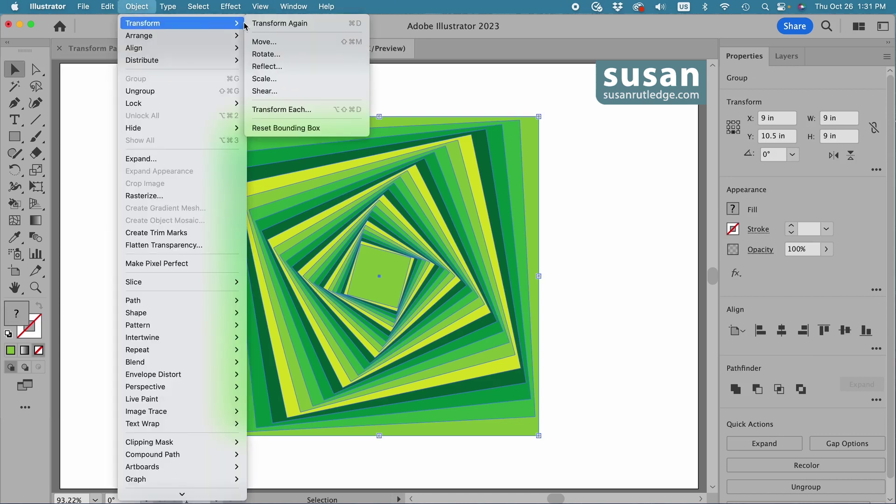
pyautogui.click(281, 79)
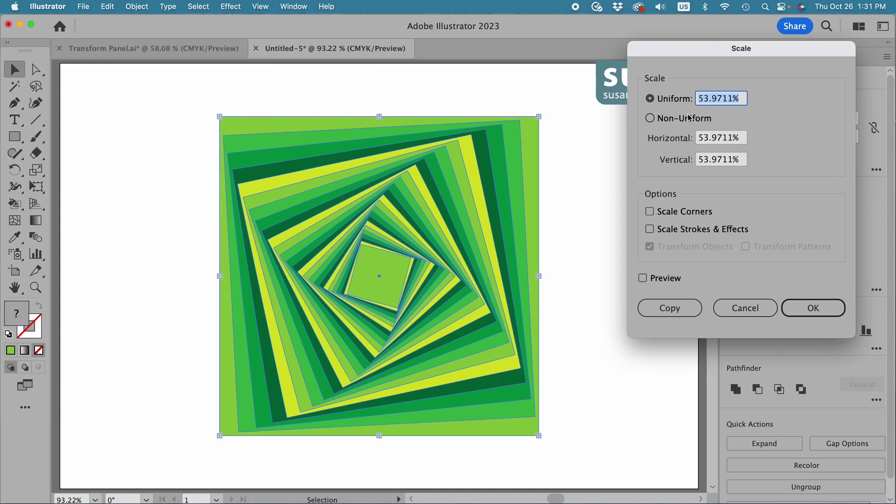
pyautogui.write('3')
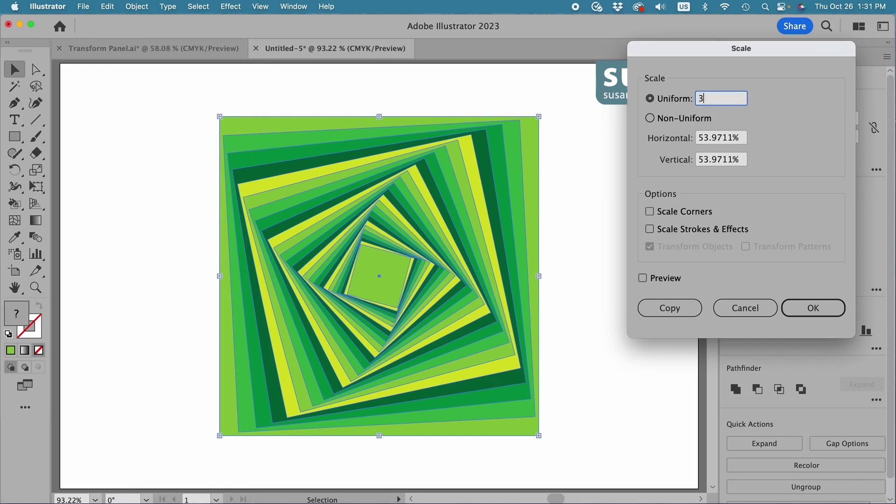
pyautogui.write('0')
pyautogui.click(643, 278)
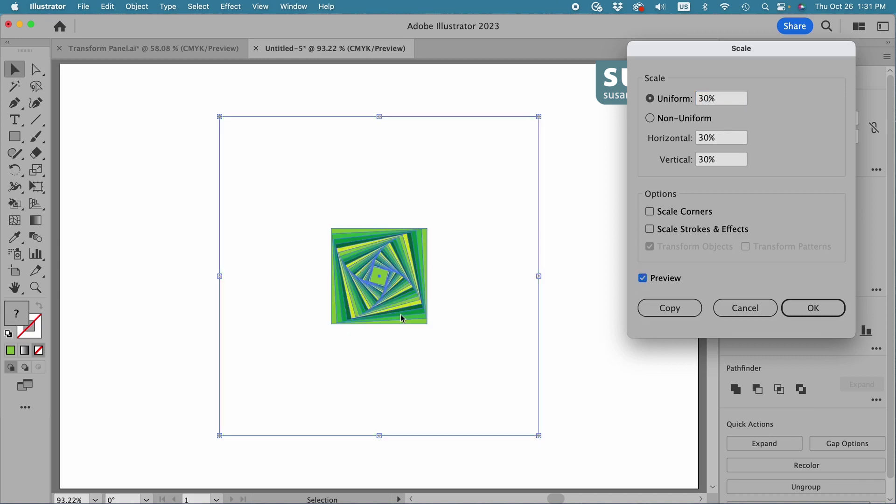
pyautogui.click(810, 313)
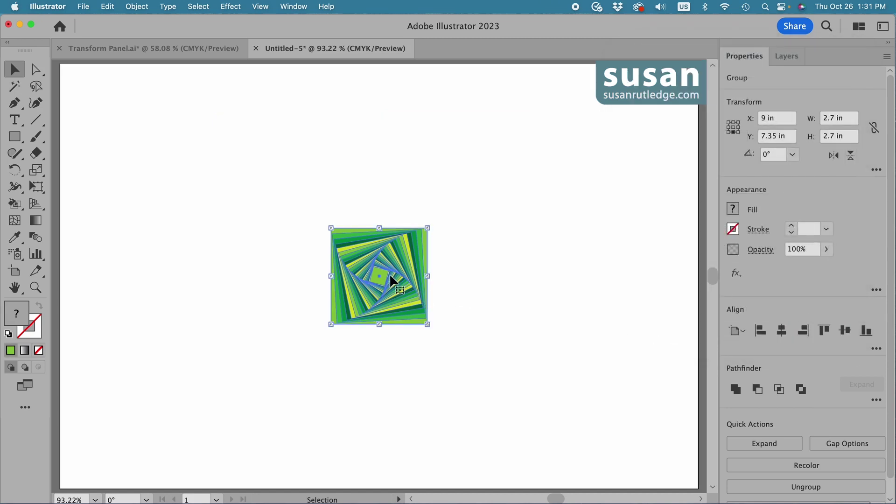
pyautogui.moveTo(391, 276); pyautogui.dragTo(129, 121)
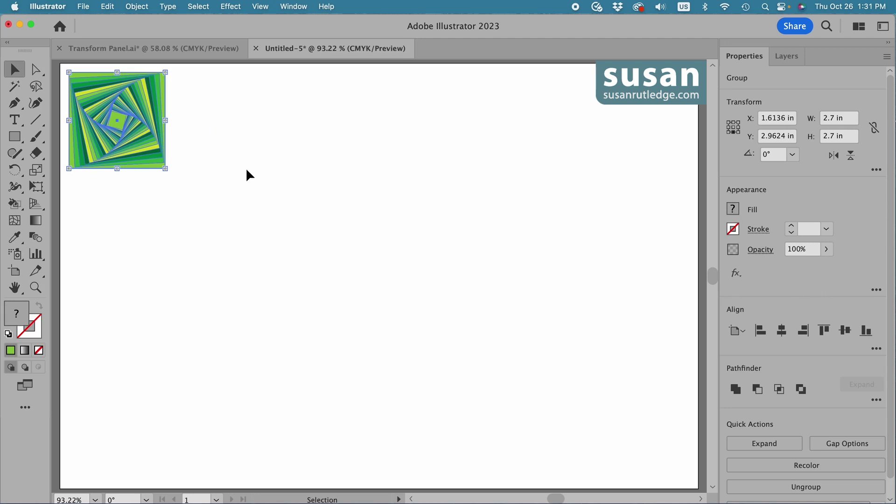
# Step: Open the Brushes panel and dock it with the Properties and Layers panels
pyautogui.click(294, 7)
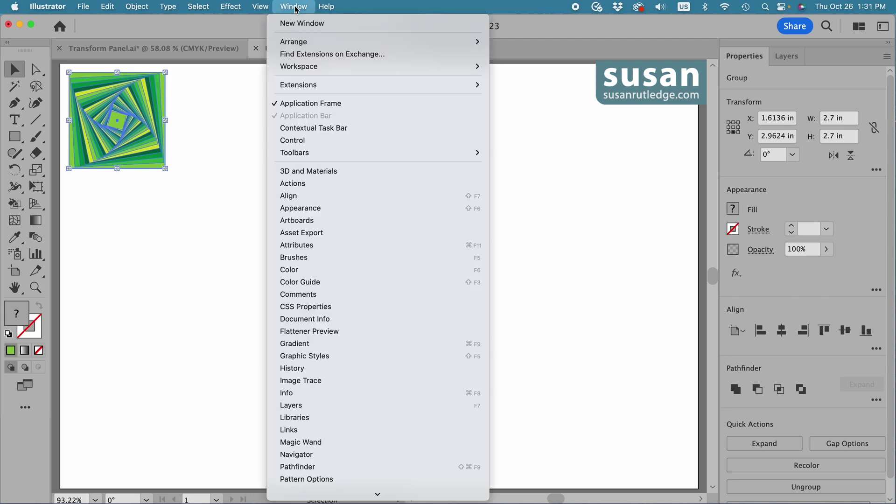
pyautogui.click(302, 259)
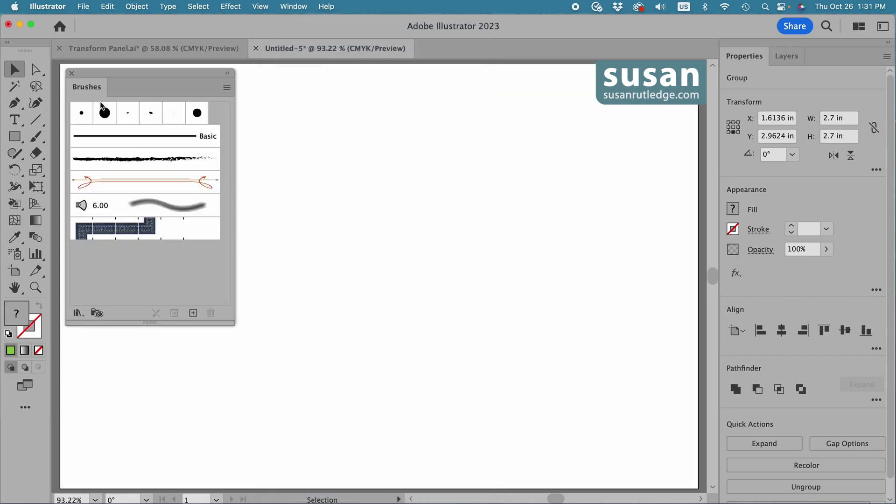
pyautogui.moveTo(84, 87)
pyautogui.mouseDown()
pyautogui.moveTo(351, 132)
pyautogui.moveTo(696, 103)
pyautogui.moveTo(821, 58)
pyautogui.mouseUp()
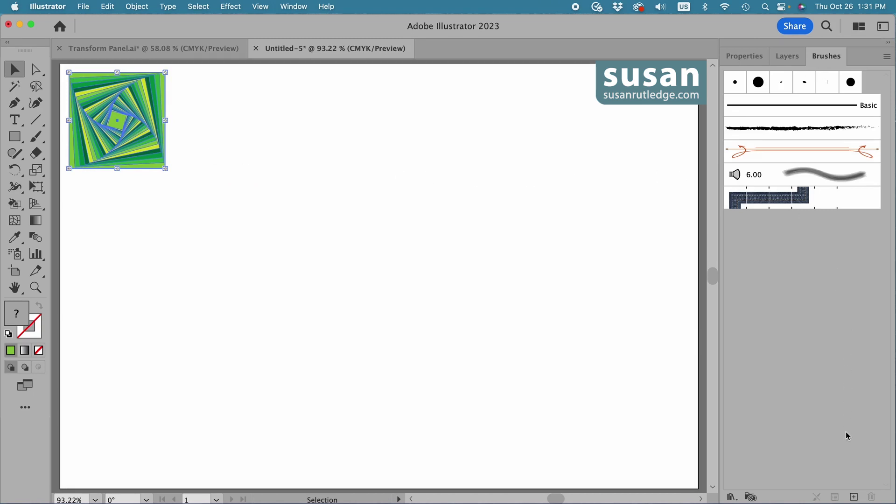
# Step: Save the spiral square as a pattern brush 'Green Abstract' with Auto-Centered outer corner tiles
pyautogui.click(855, 497)
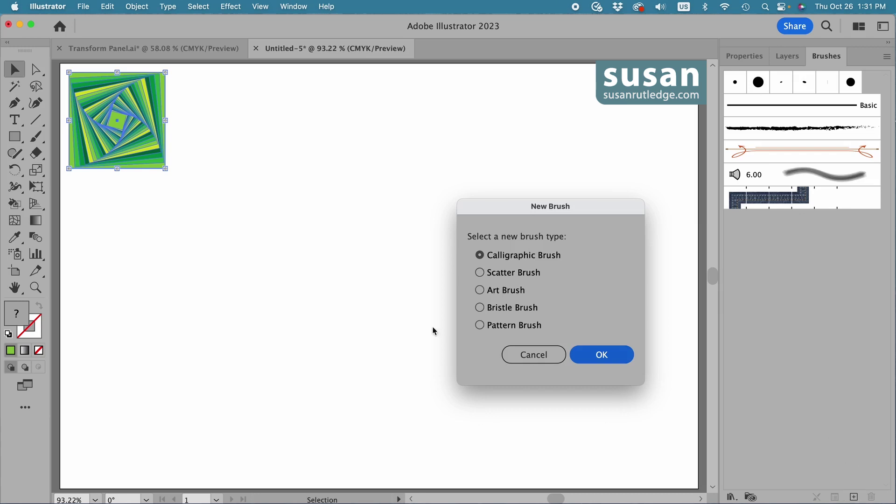
pyautogui.click(480, 326)
pyautogui.click(596, 362)
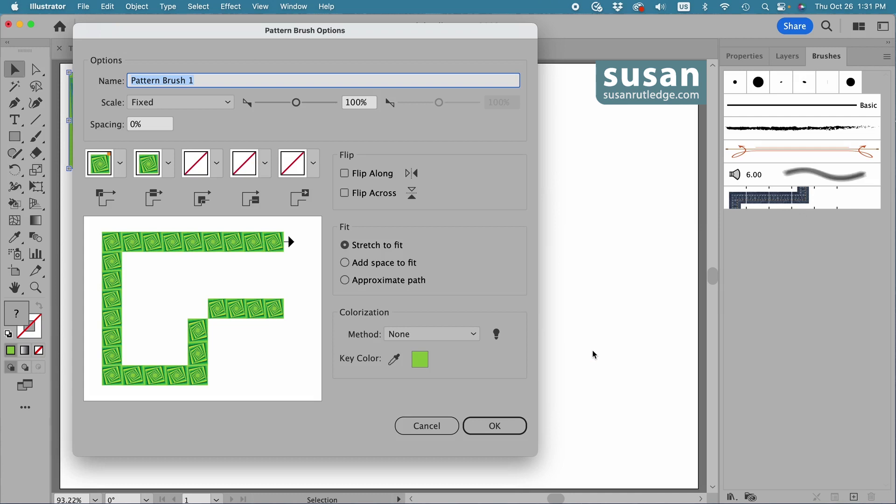
pyautogui.write('Green')
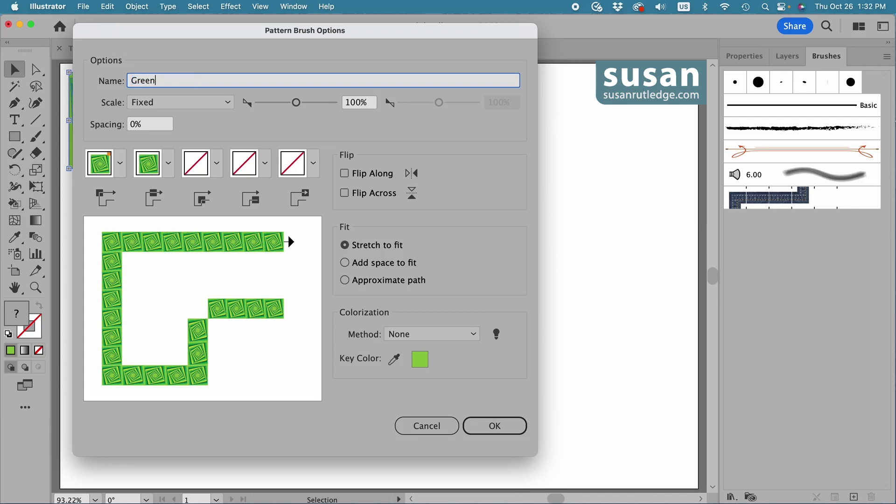
pyautogui.write(' Abstract')
pyautogui.click(234, 128)
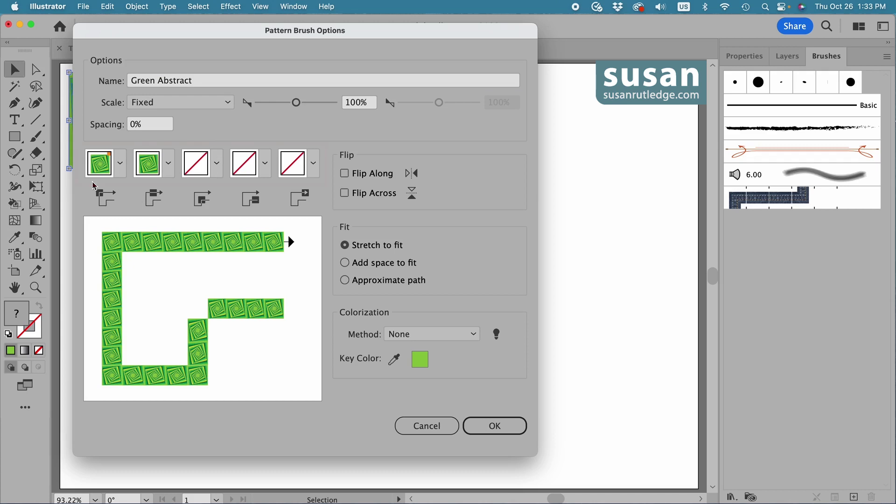
pyautogui.click(121, 165)
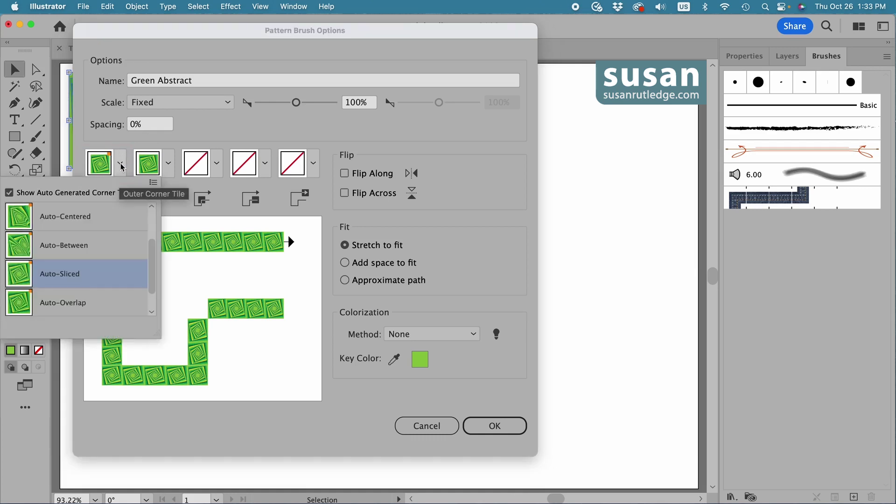
pyautogui.click(107, 222)
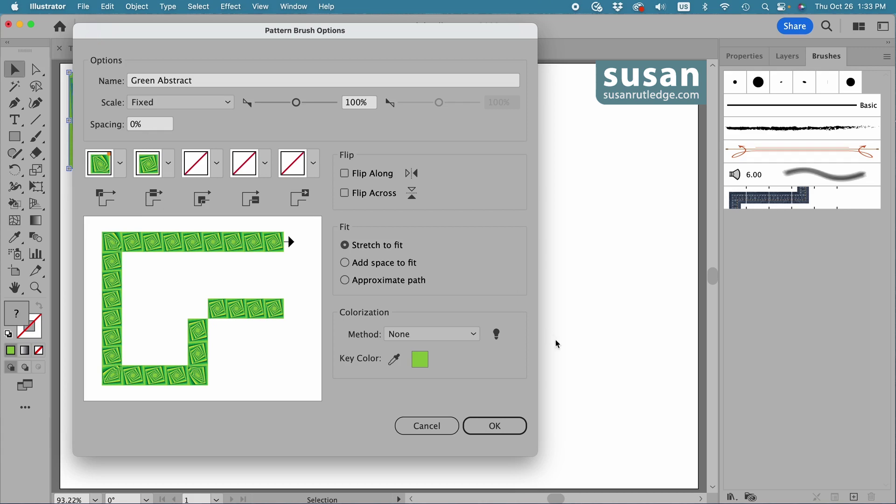
pyautogui.click(495, 427)
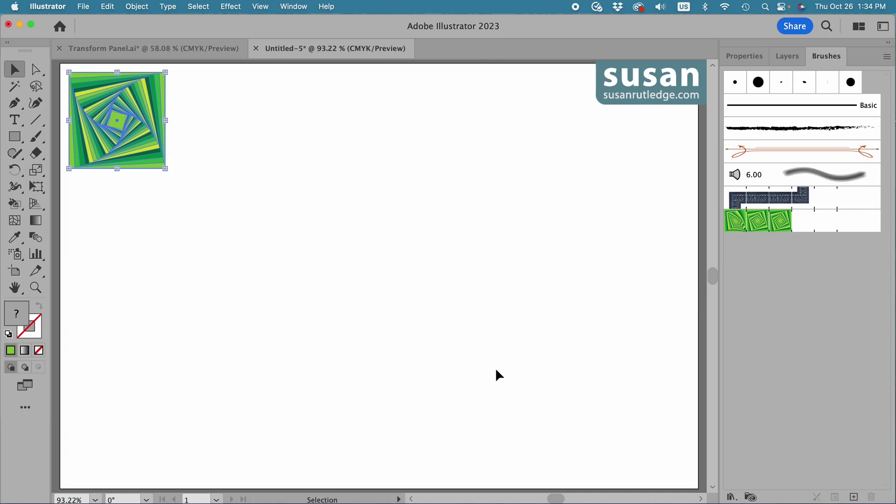
# Step: Draw a large rectangle across the artboard and apply the Green Abstract brush to it
pyautogui.press('m')
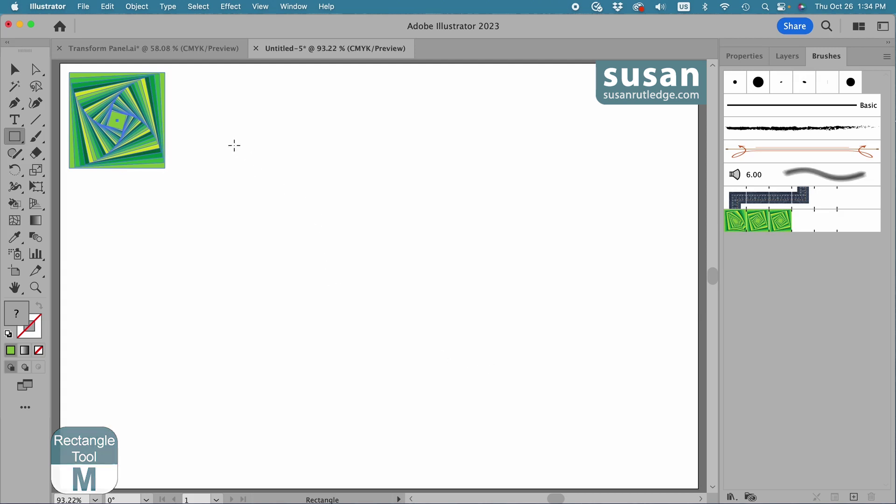
pyautogui.moveTo(228, 139)
pyautogui.mouseDown()
pyautogui.moveTo(426, 183)
pyautogui.moveTo(625, 426)
pyautogui.mouseUp()
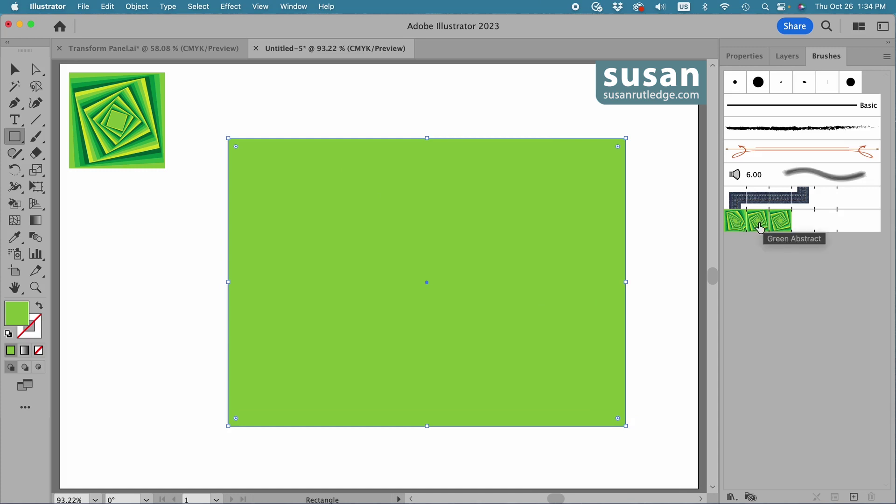
pyautogui.click(761, 228)
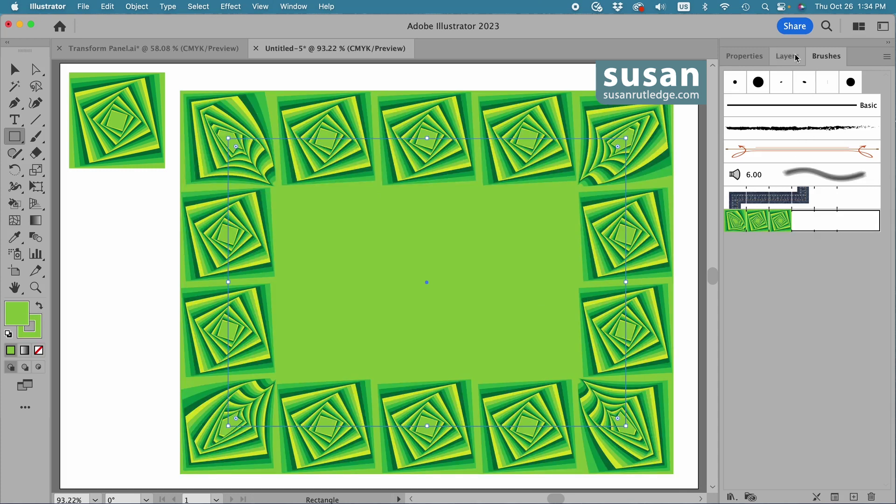
# Step: Give the rectangle no fill and a 0.35 pt stroke weight
pyautogui.click(749, 60)
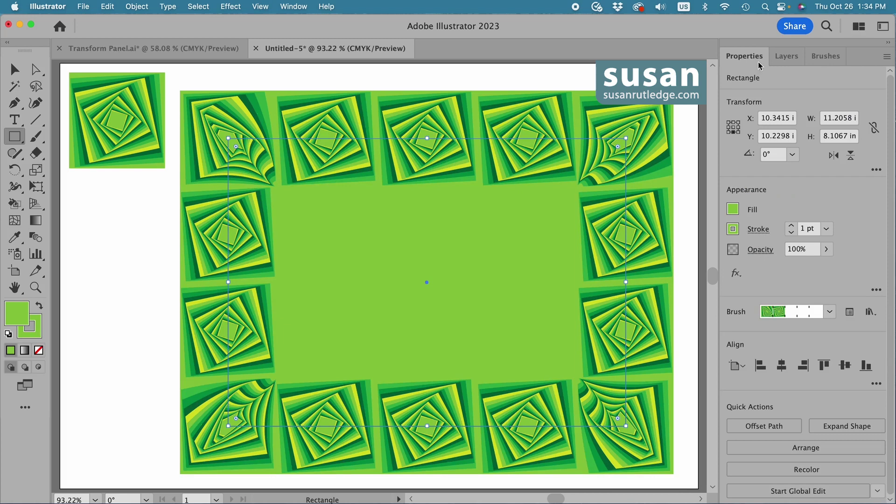
pyautogui.click(733, 210)
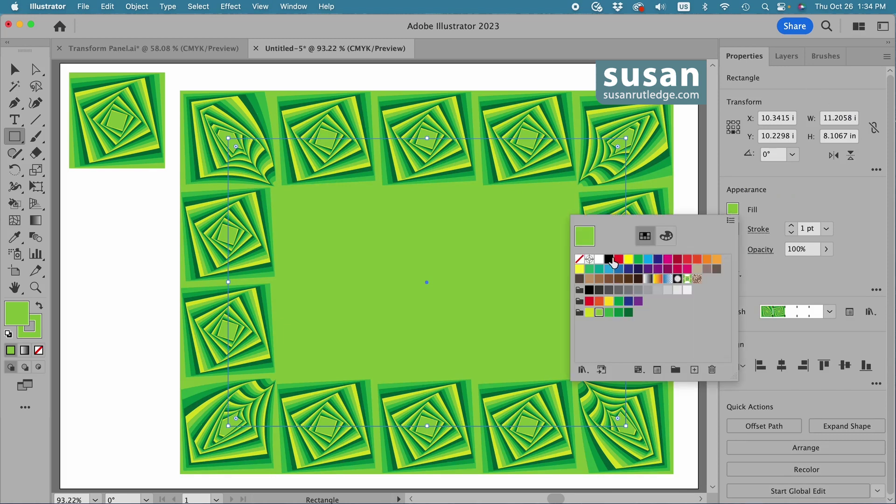
pyautogui.click(579, 259)
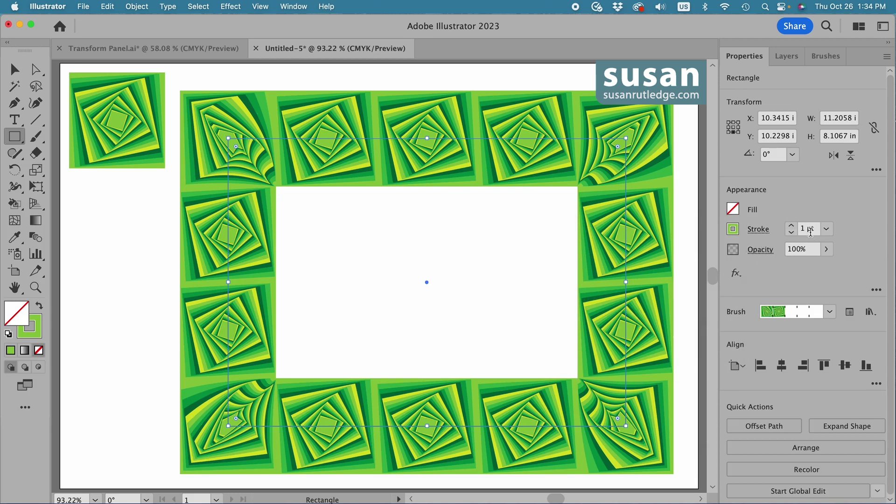
pyautogui.click(796, 229)
pyautogui.write('.35')
pyautogui.press('Return')
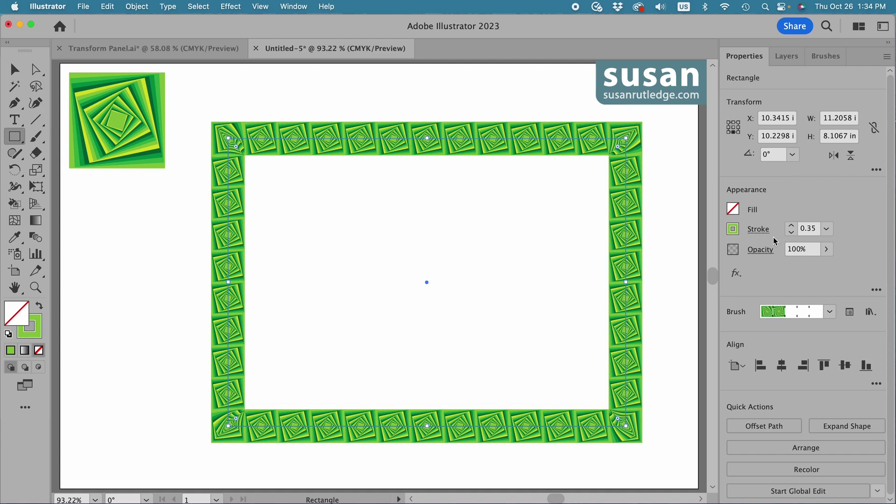
# Step: With nothing selected, set the rectangle stroke to dark green at 5 pt
pyautogui.press('v')
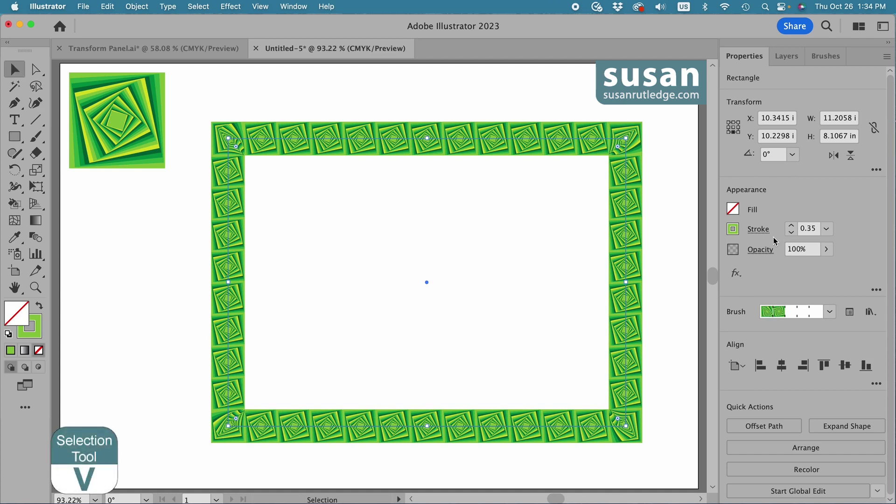
pyautogui.click(676, 239)
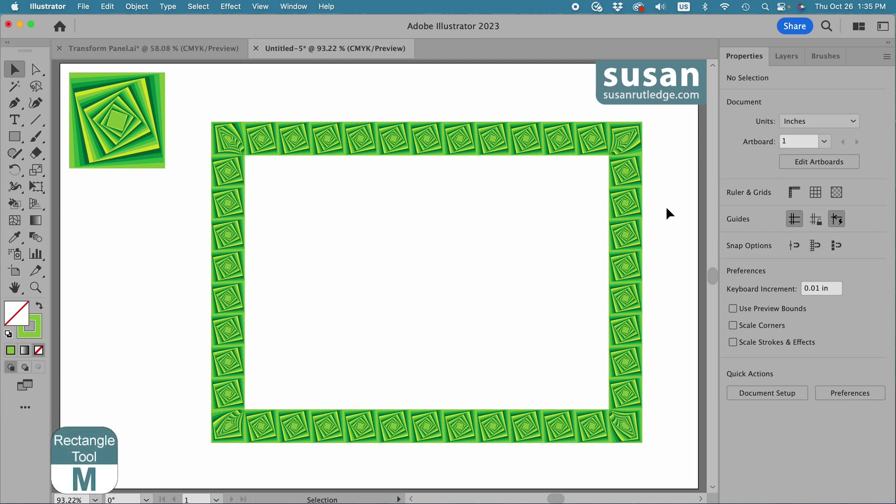
pyautogui.press('m')
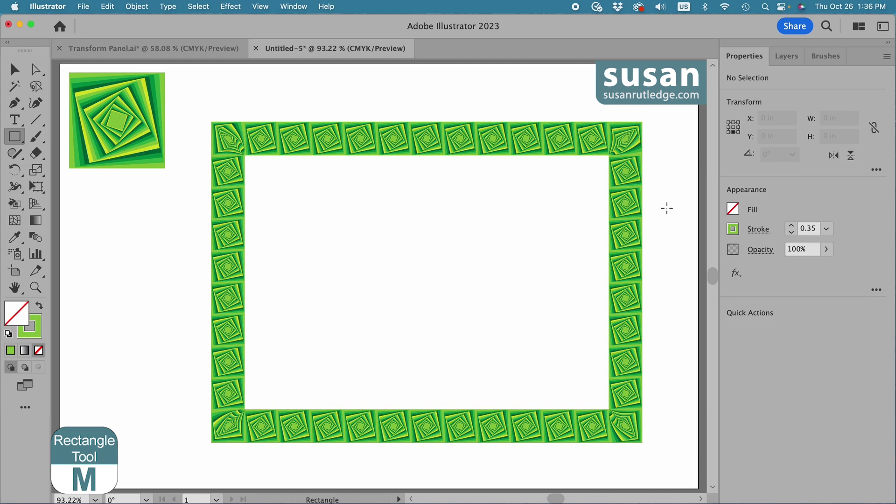
pyautogui.click(734, 231)
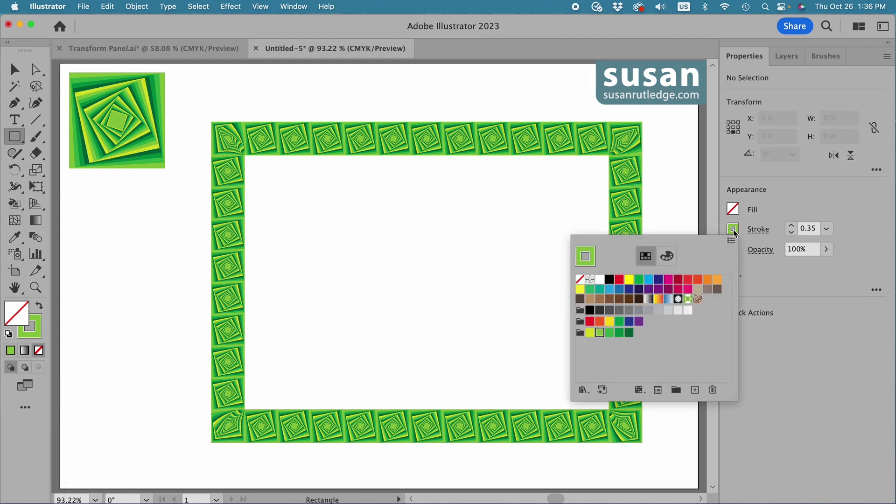
pyautogui.click(630, 333)
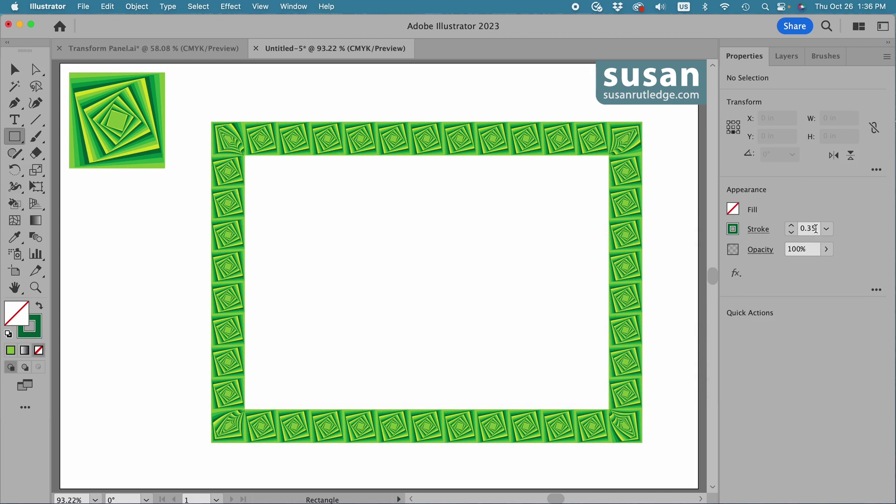
pyautogui.doubleClick(816, 228)
pyautogui.write('5')
pyautogui.press('Return')
# Step: Draw outline rectangles along the frame's outer and inner edges, then group them with the frame
pyautogui.moveTo(211, 121); pyautogui.dragTo(643, 442)
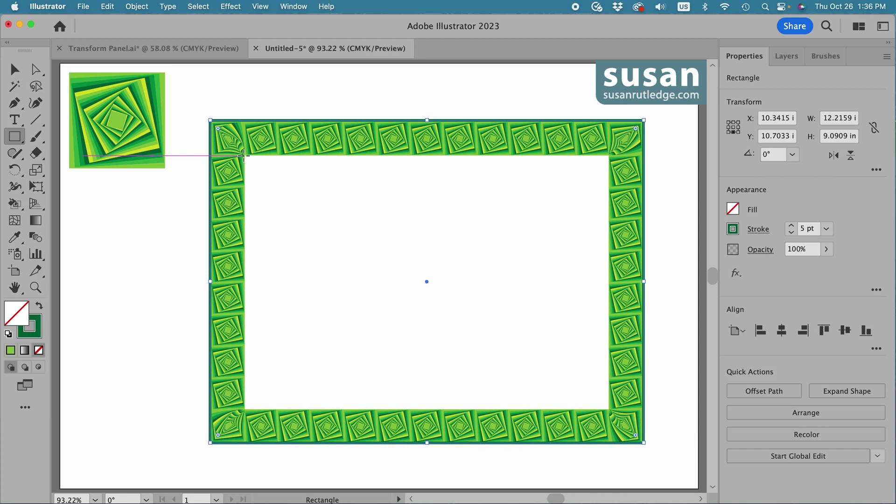
pyautogui.moveTo(244, 155); pyautogui.dragTo(608, 410)
pyautogui.click(14, 69)
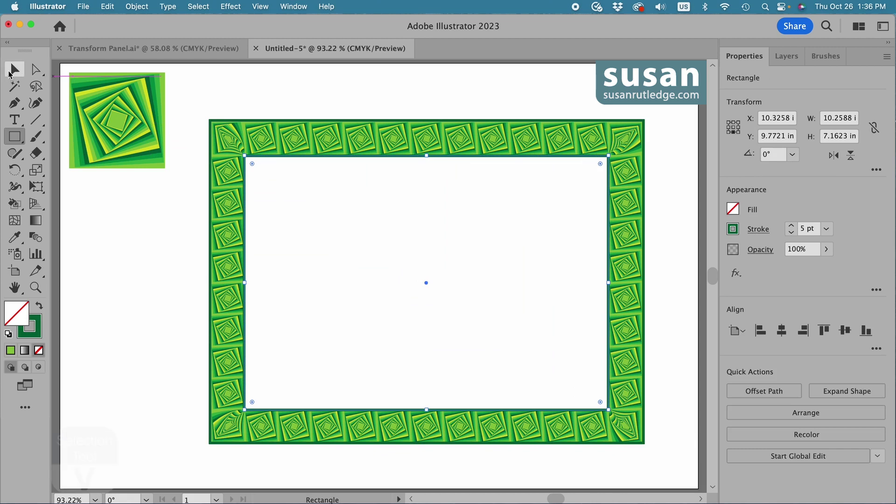
pyautogui.moveTo(273, 80); pyautogui.dragTo(405, 222)
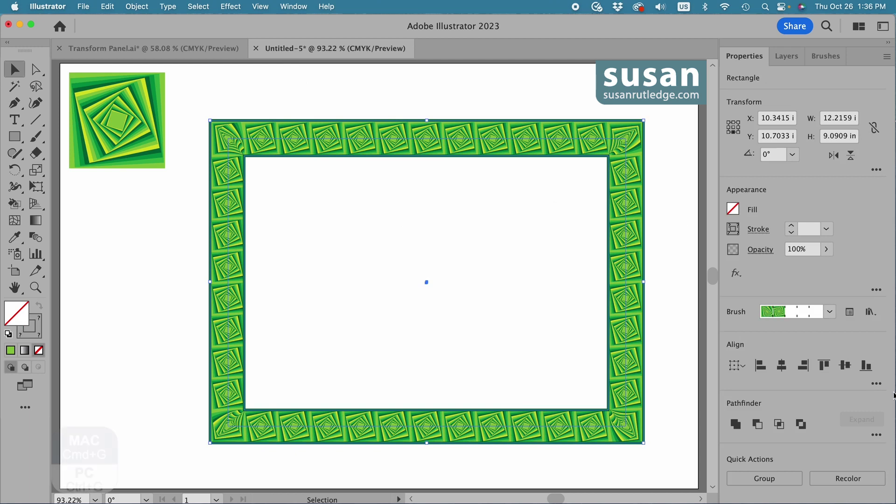
pyautogui.press('super+g')
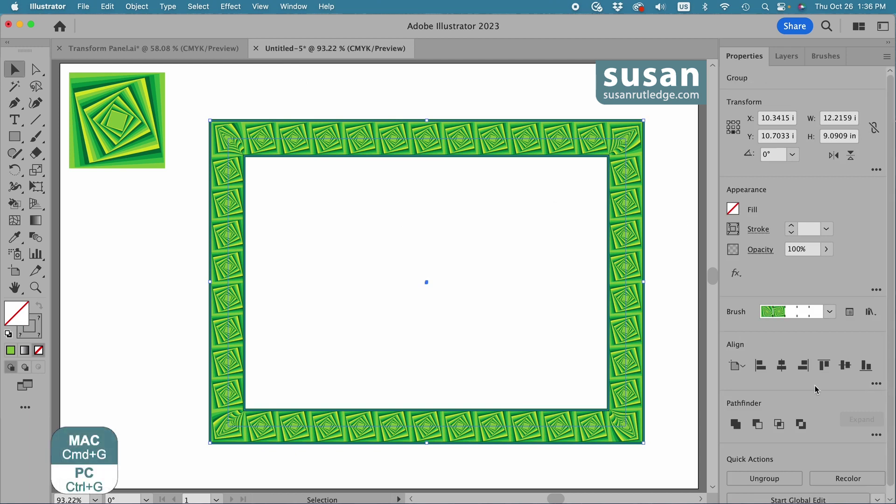
pyautogui.click(658, 142)
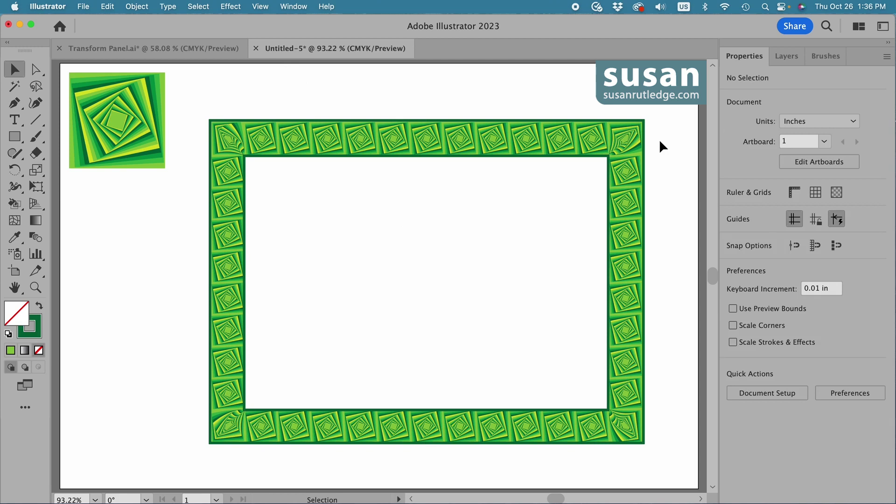